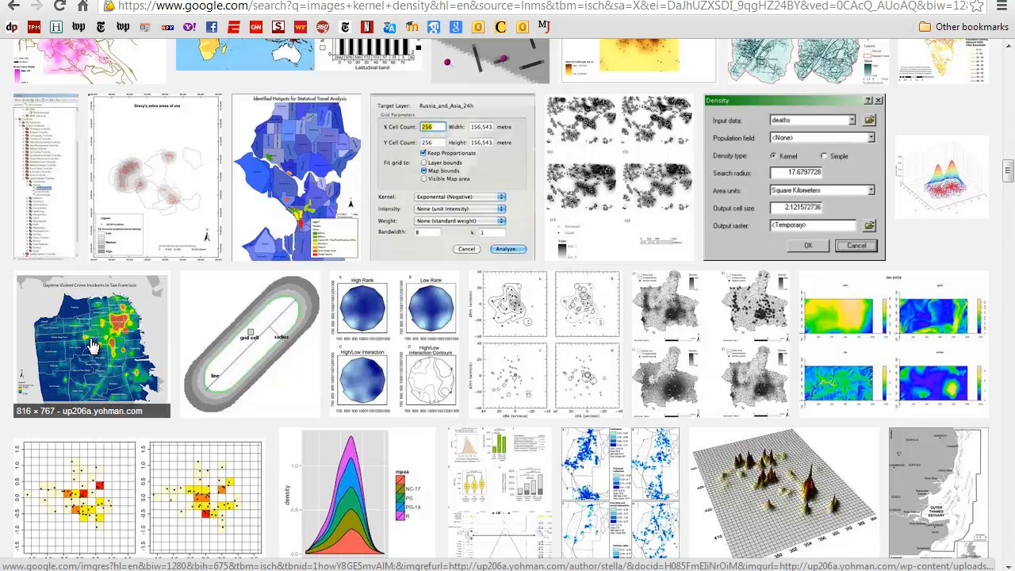
# - Preview the San Francisco daytime violent crime density map among the kernel density image results
pyautogui.click(119, 347)
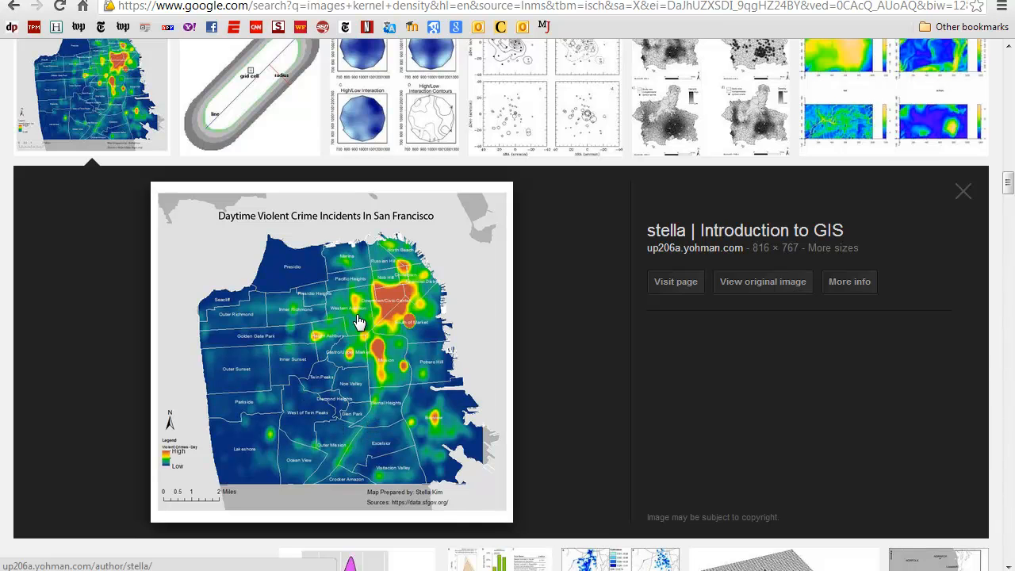
pyautogui.click(963, 191)
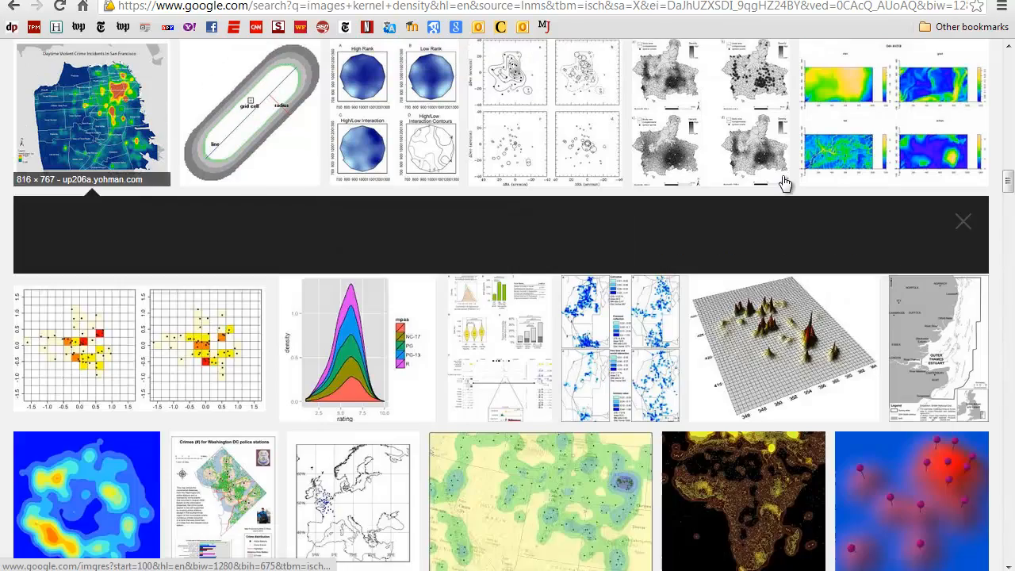
pyautogui.scroll(10, 698, 293)
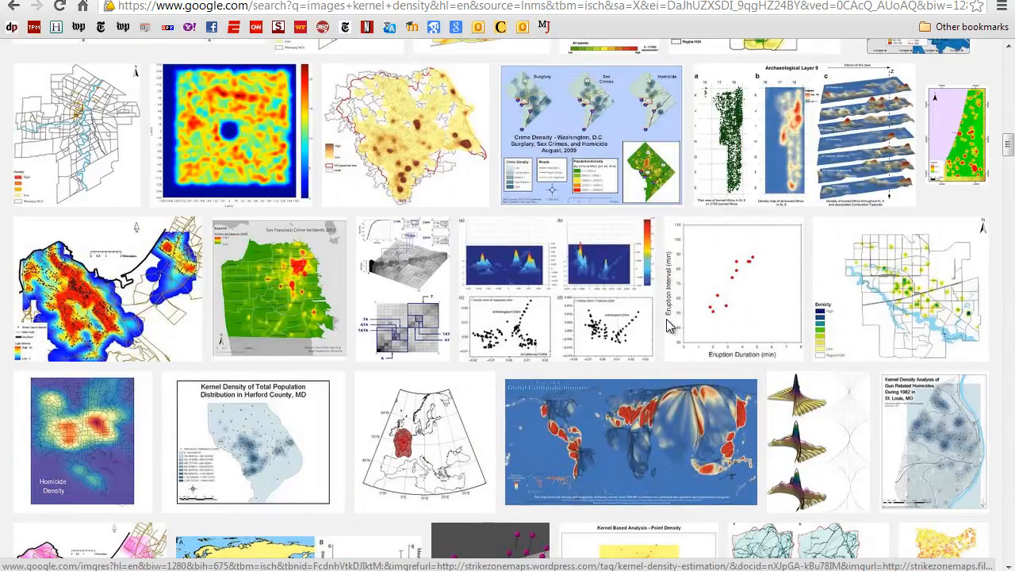
pyautogui.scroll(8, 667, 321)
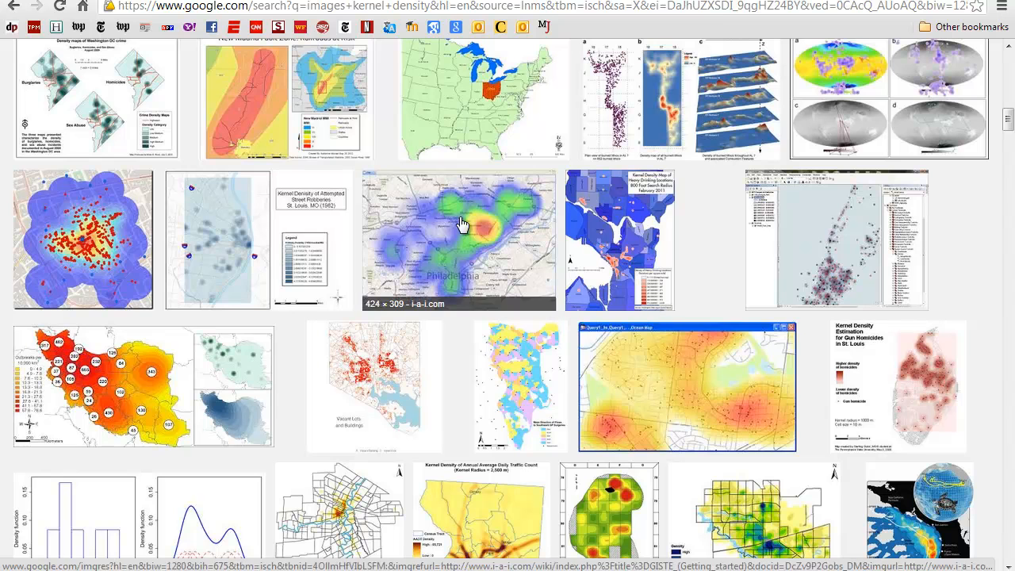
# - Preview the Philadelphia heat map and look over the remaining kernel density map examples in the image results
pyautogui.click(459, 228)
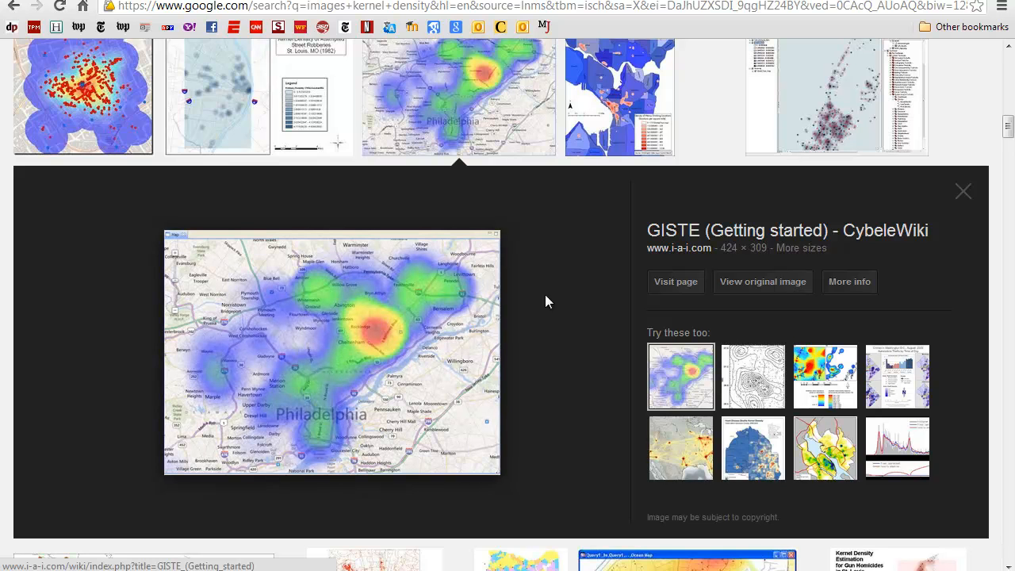
pyautogui.click(963, 193)
pyautogui.scroll(5, 491, 272)
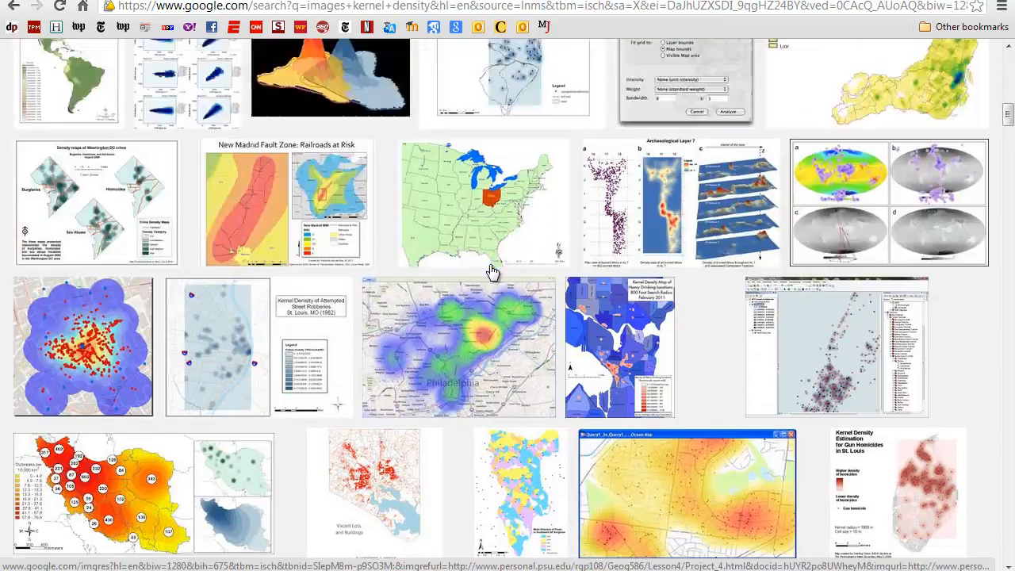
pyautogui.scroll(8, 491, 272)
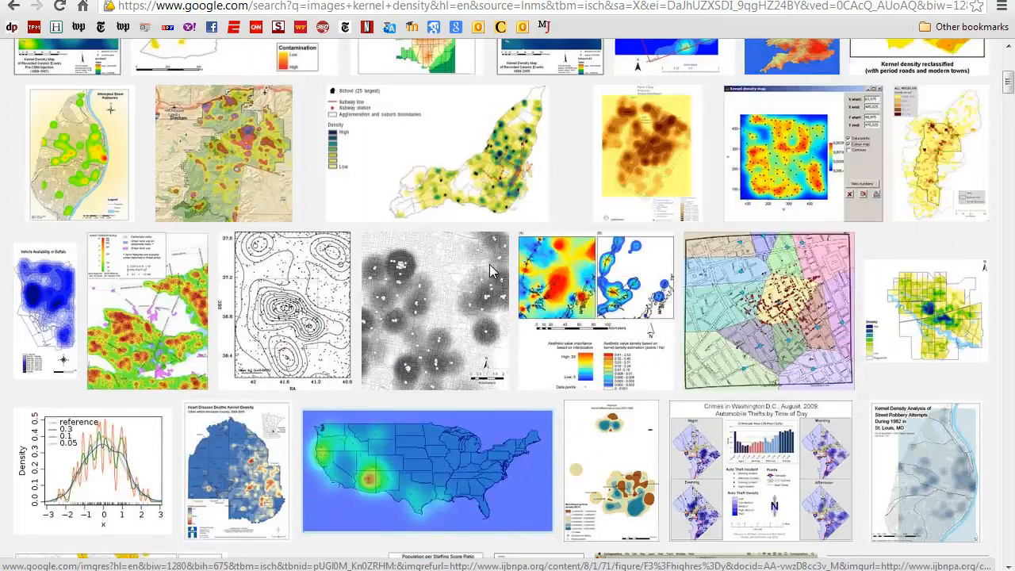
pyautogui.scroll(5, 491, 272)
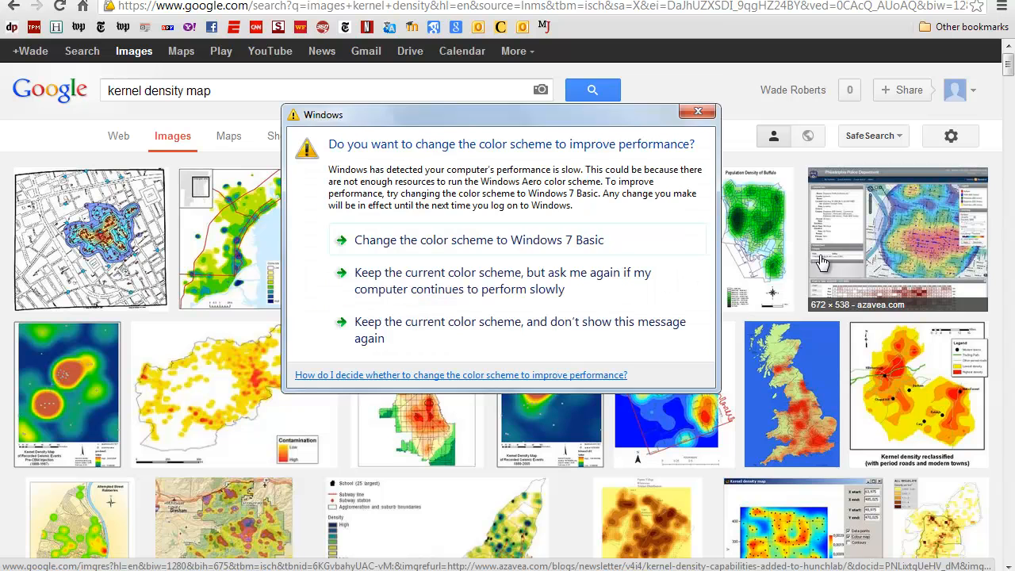
pyautogui.click(699, 111)
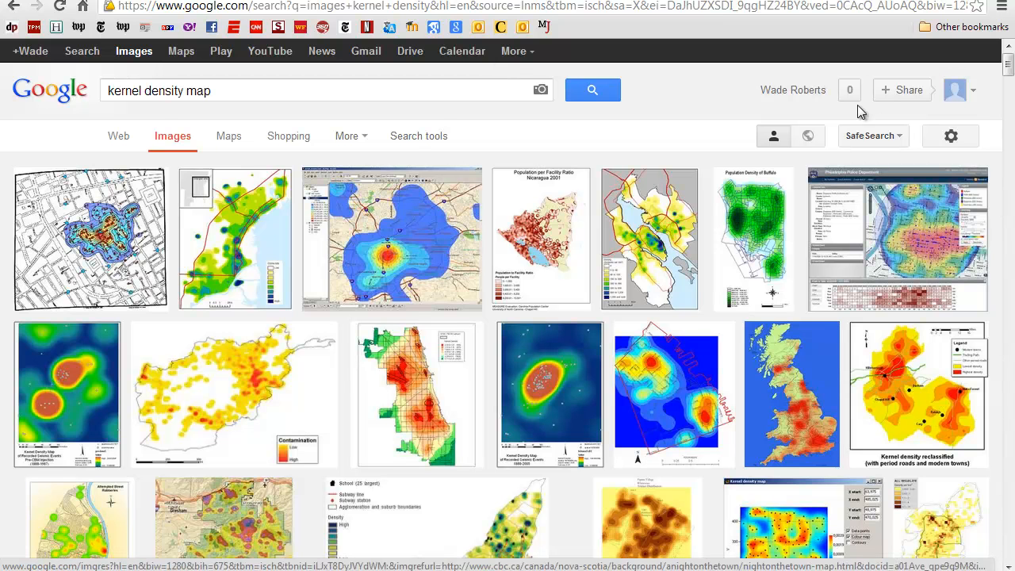
pyautogui.scroll(-1, 861, 111)
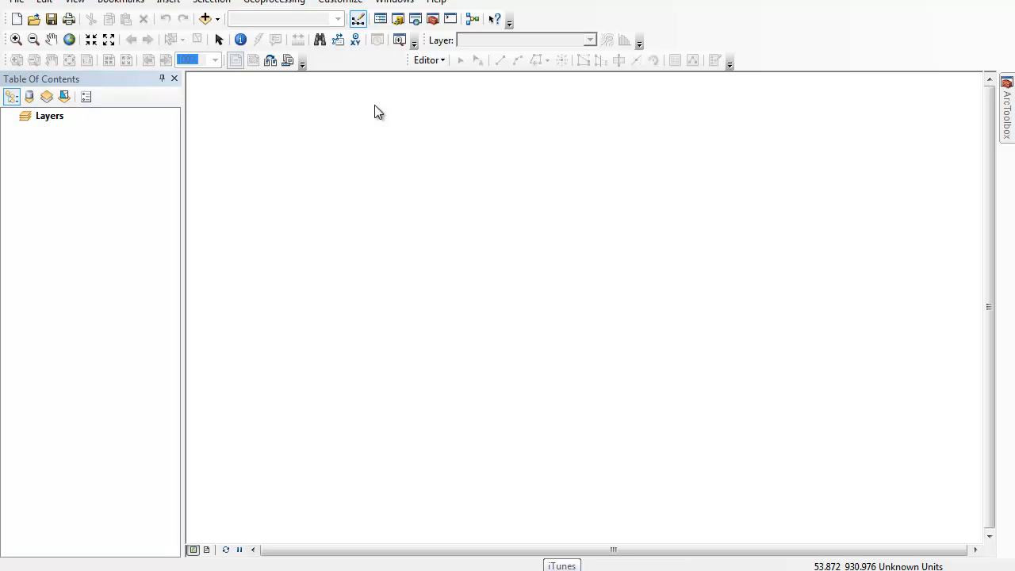
# - Switch to ArcMap and add the Cholera_Deaths.shp shapefile from the SnowGIS_SHP folder to the map
pyautogui.click(207, 19)
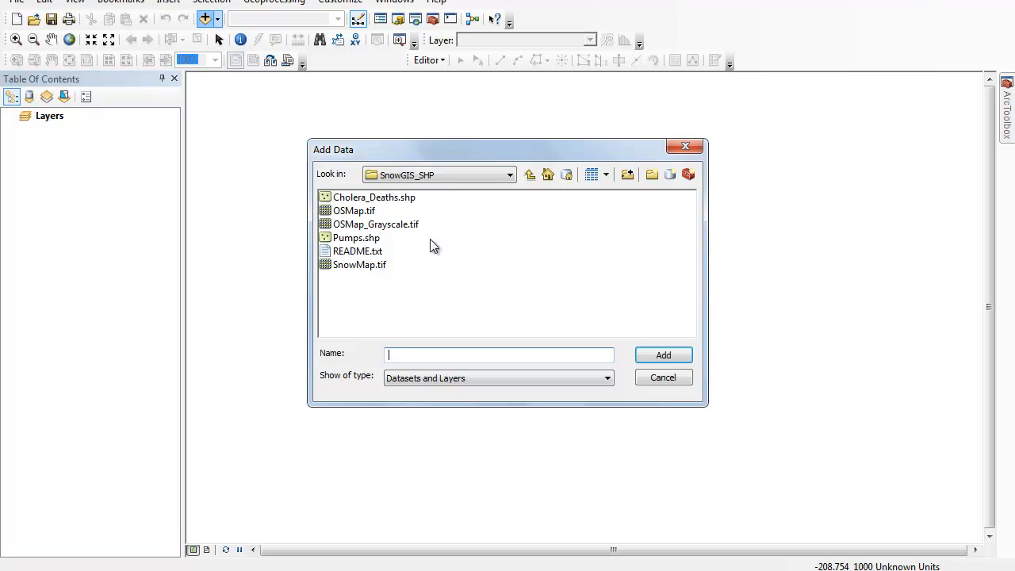
pyautogui.click(374, 198)
pyautogui.click(658, 358)
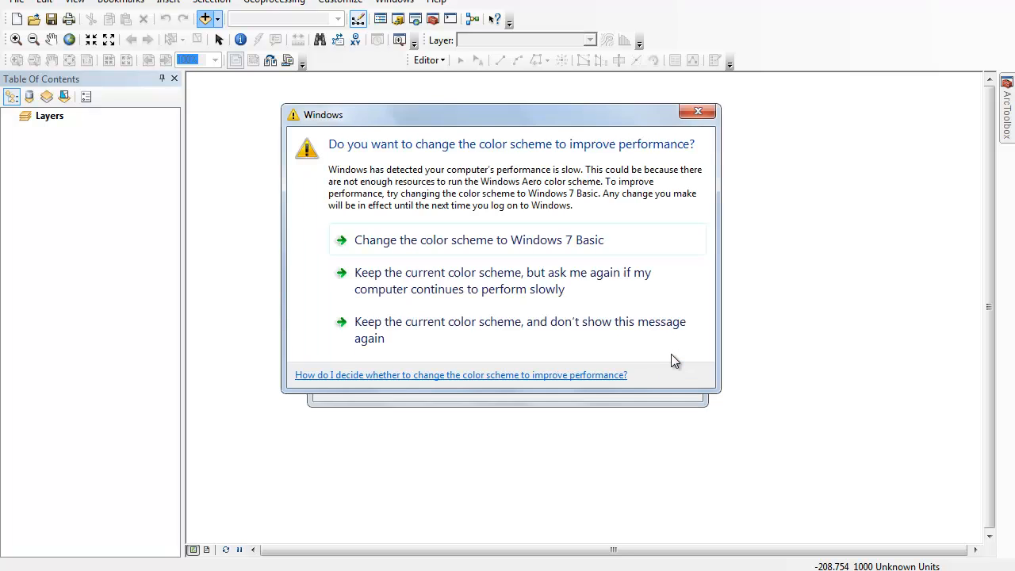
pyautogui.click(699, 113)
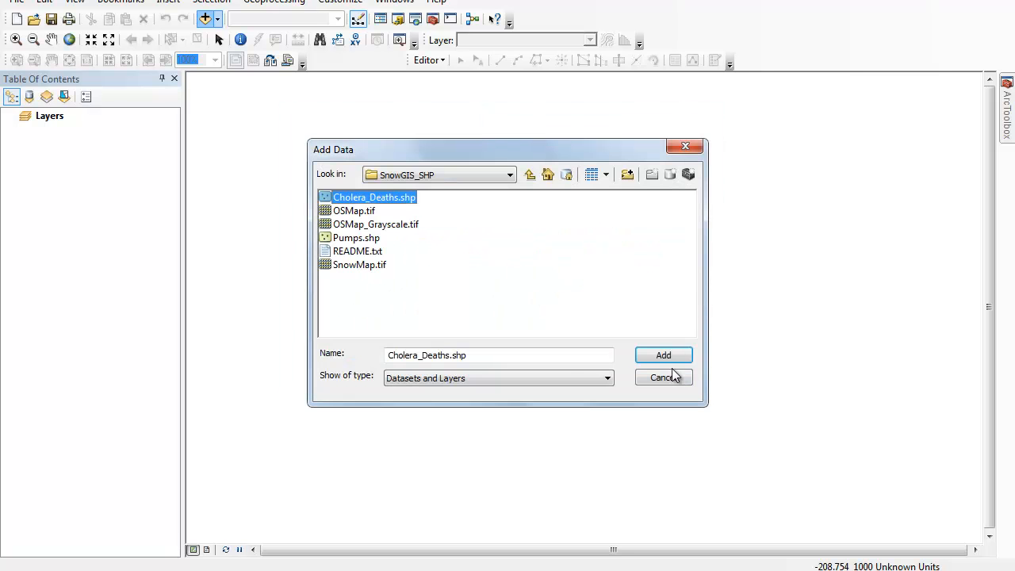
pyautogui.click(663, 361)
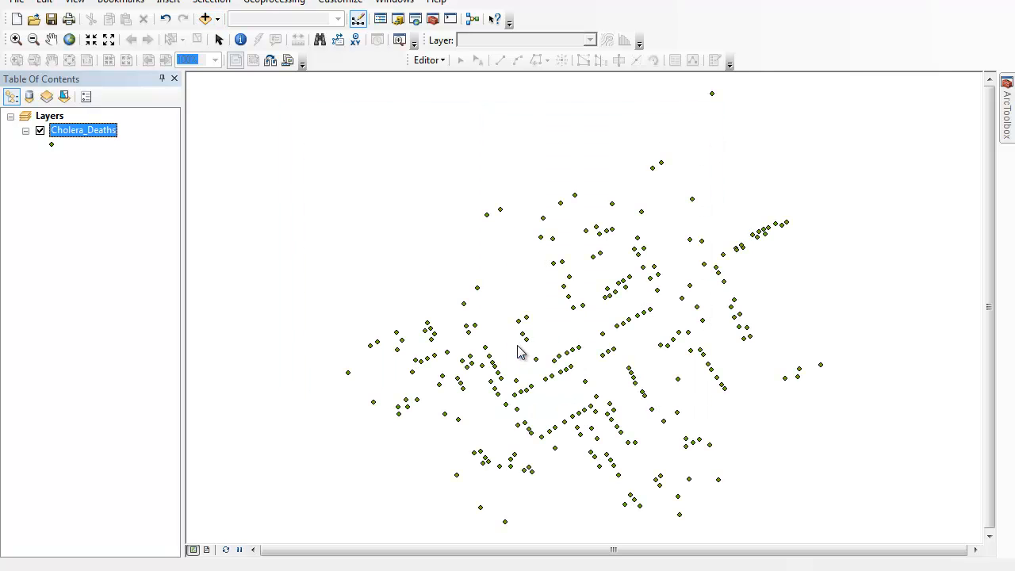
# - Review the Count values in the attribute table of the Cholera_Deaths layer and close the table
pyautogui.rightClick(82, 130)
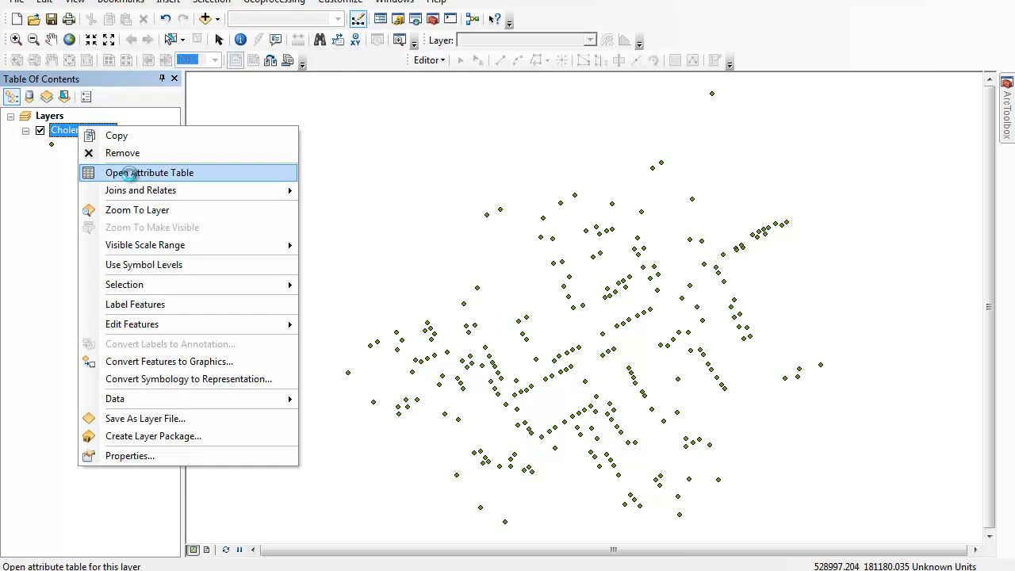
pyautogui.click(135, 170)
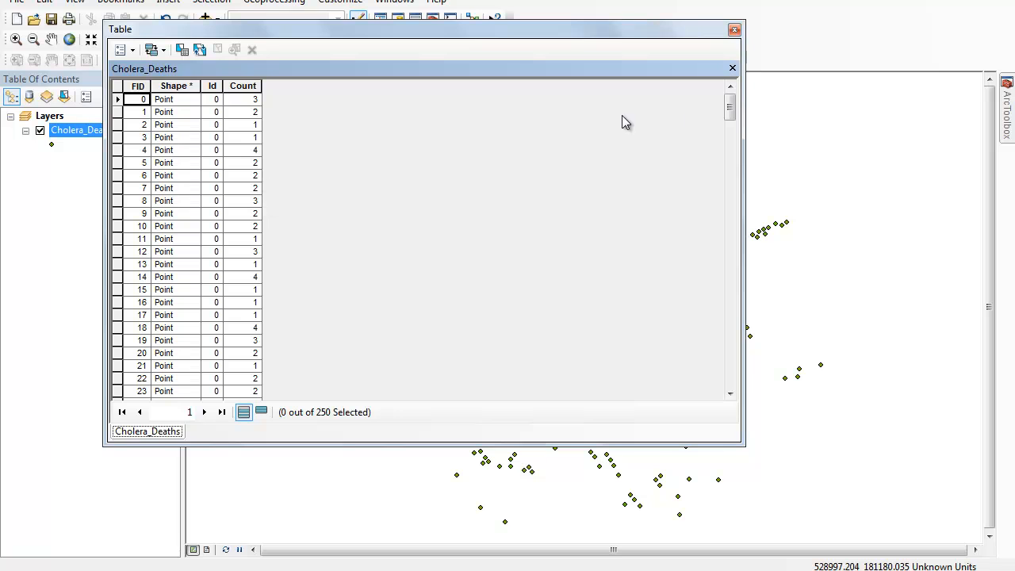
pyautogui.scroll(-7, 731, 127)
pyautogui.moveTo(733, 141); pyautogui.dragTo(733, 143)
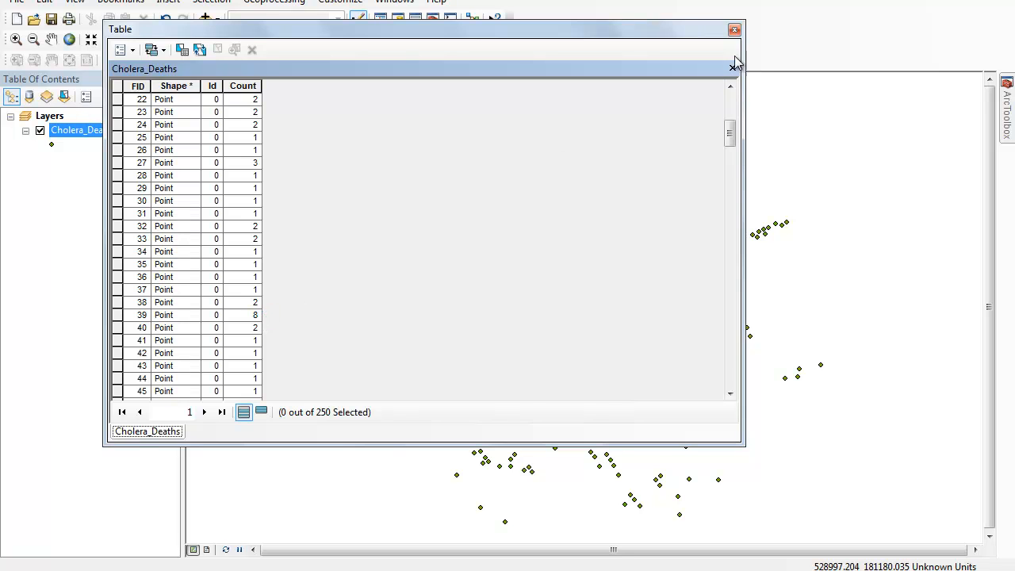
pyautogui.click(734, 30)
# - Add the OSMap.tif street map as a base layer without building pyramids
pyautogui.click(206, 19)
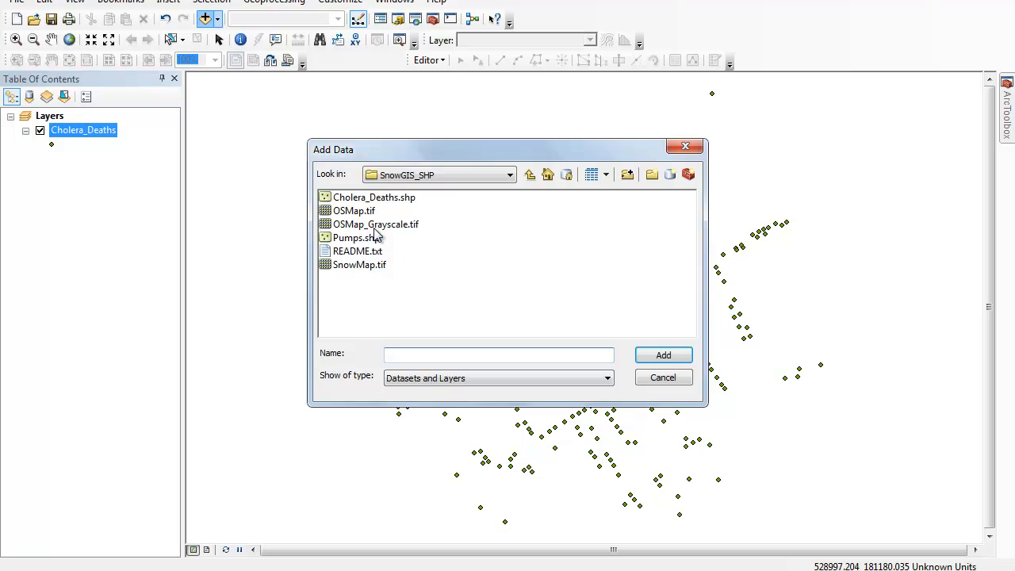
pyautogui.click(363, 213)
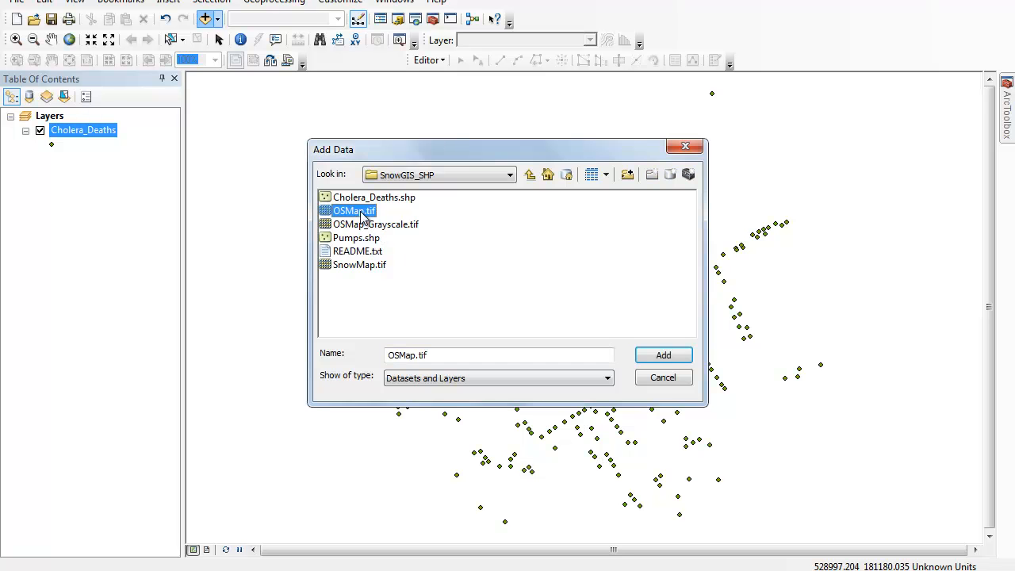
pyautogui.click(659, 358)
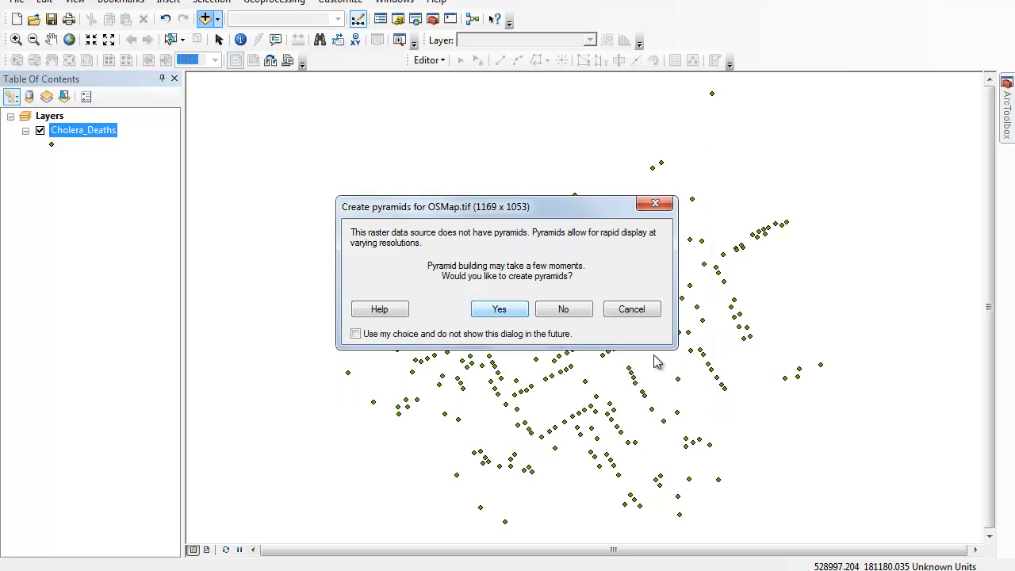
pyautogui.click(560, 311)
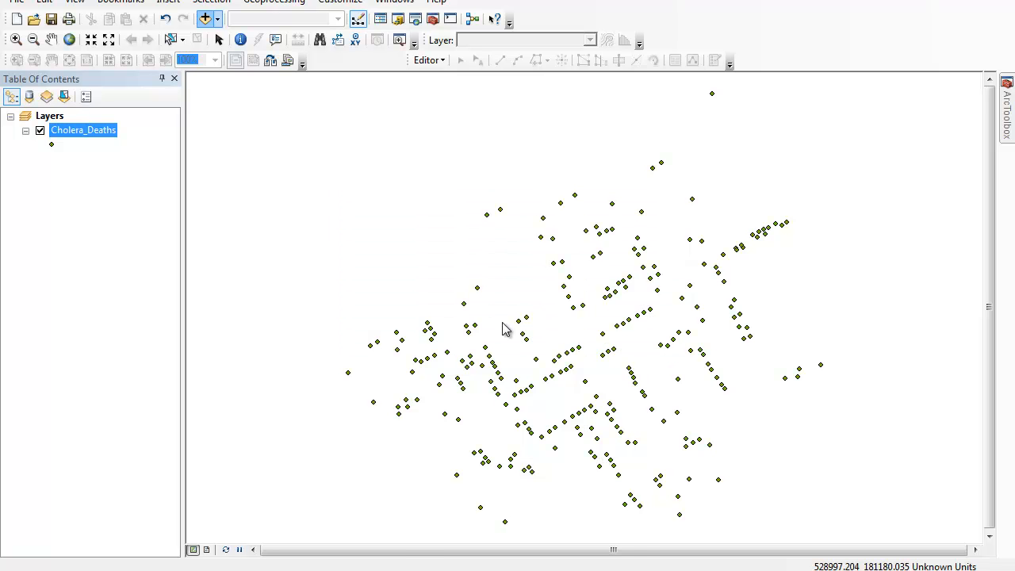
pyautogui.click(641, 398)
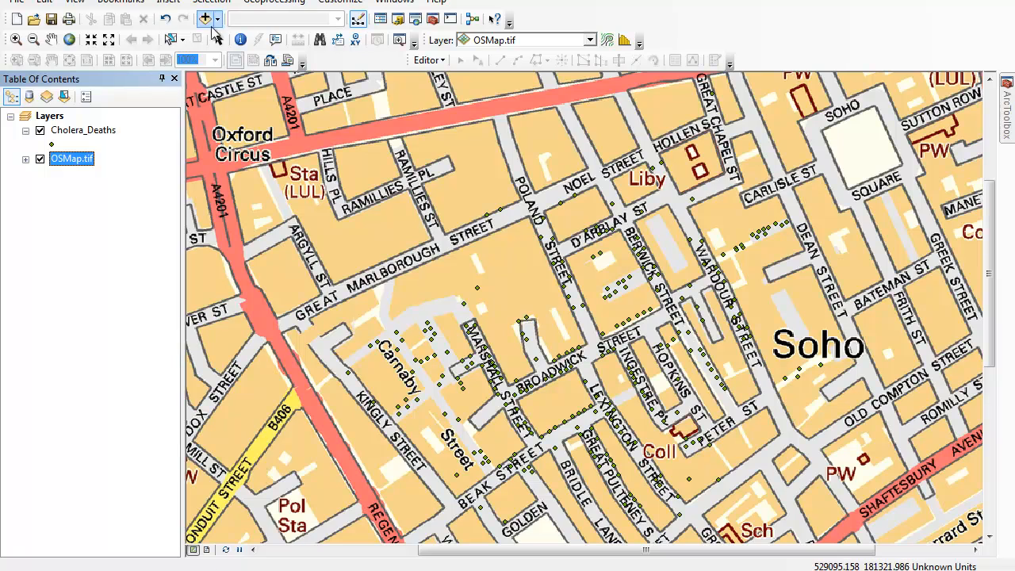
pyautogui.click(109, 39)
pyautogui.click(109, 39)
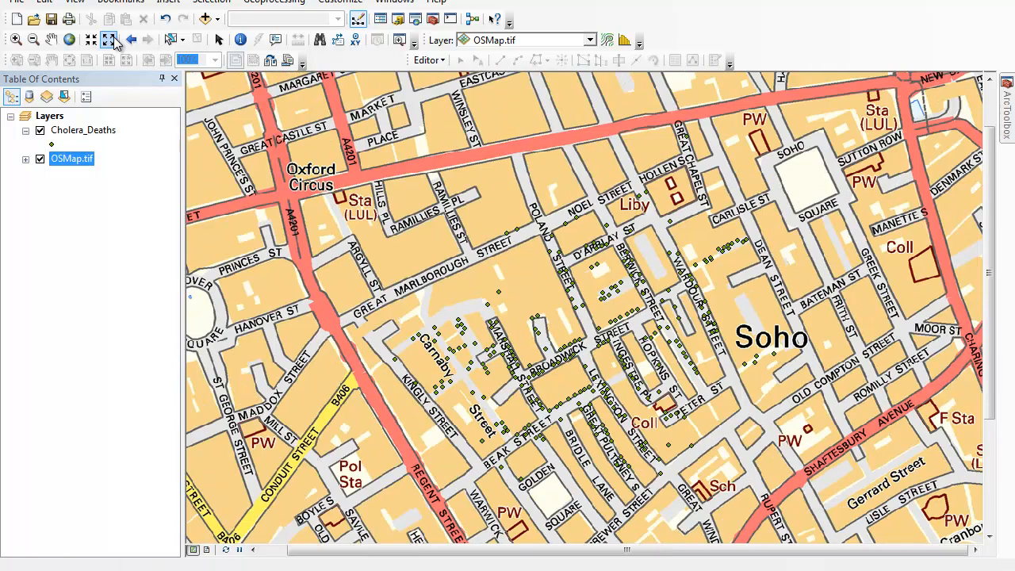
# - Symbolize the Cholera_Deaths layer with graduated symbols based on the Count field
pyautogui.keyDown('ctrl'); pyautogui.click(59, 135); pyautogui.keyUp('ctrl')
pyautogui.rightClick(61, 137)
pyautogui.click(132, 462)
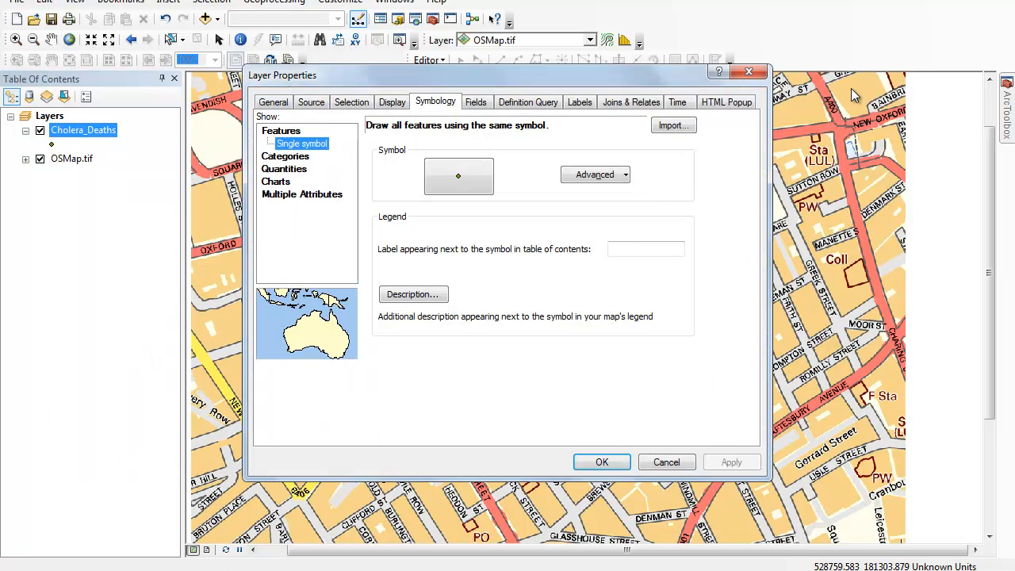
pyautogui.click(288, 169)
pyautogui.click(311, 182)
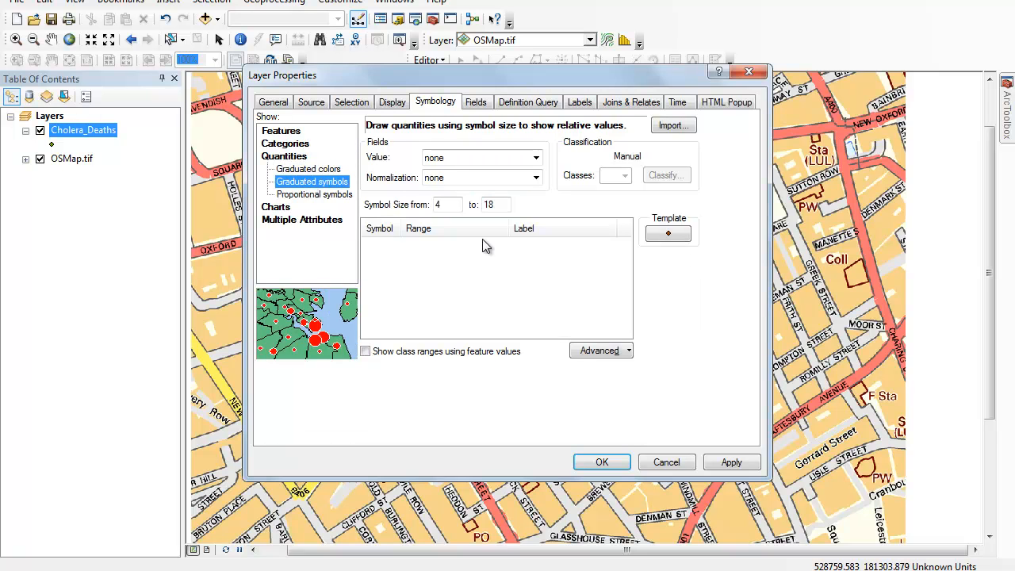
pyautogui.click(536, 158)
pyautogui.click(454, 193)
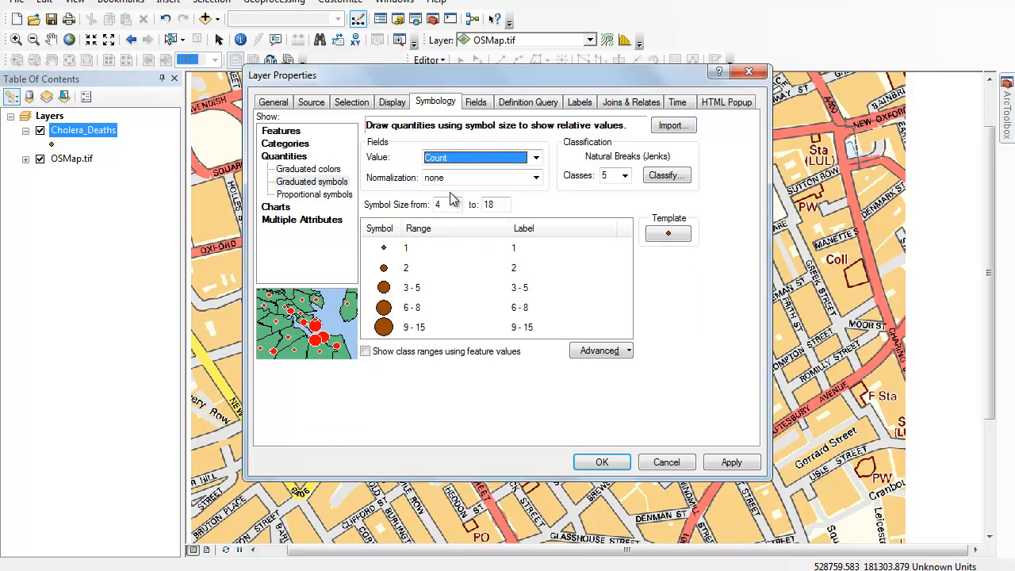
# - Set the colour of the graduated symbols' template marker to blue
pyautogui.click(669, 234)
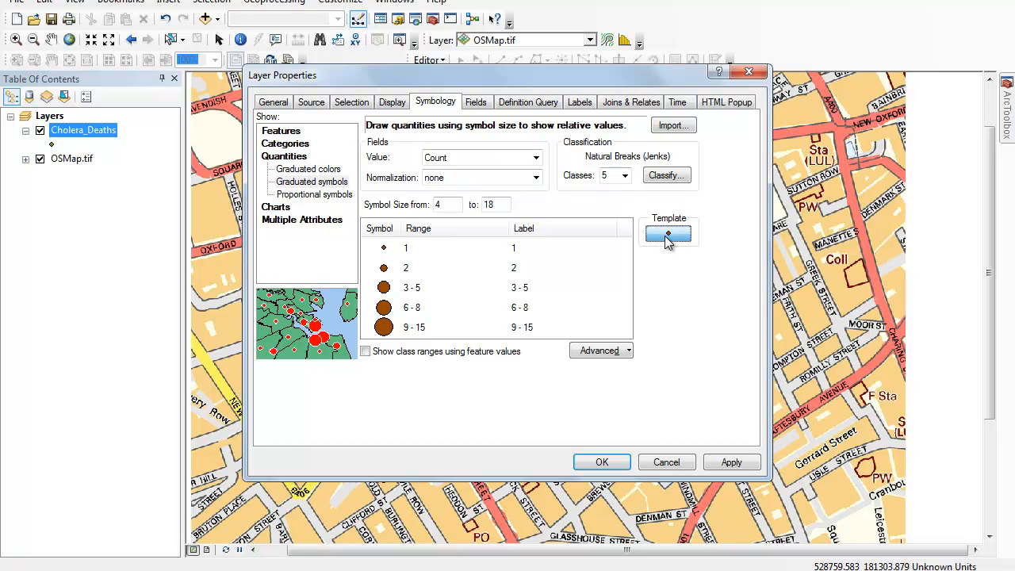
pyautogui.click(472, 136)
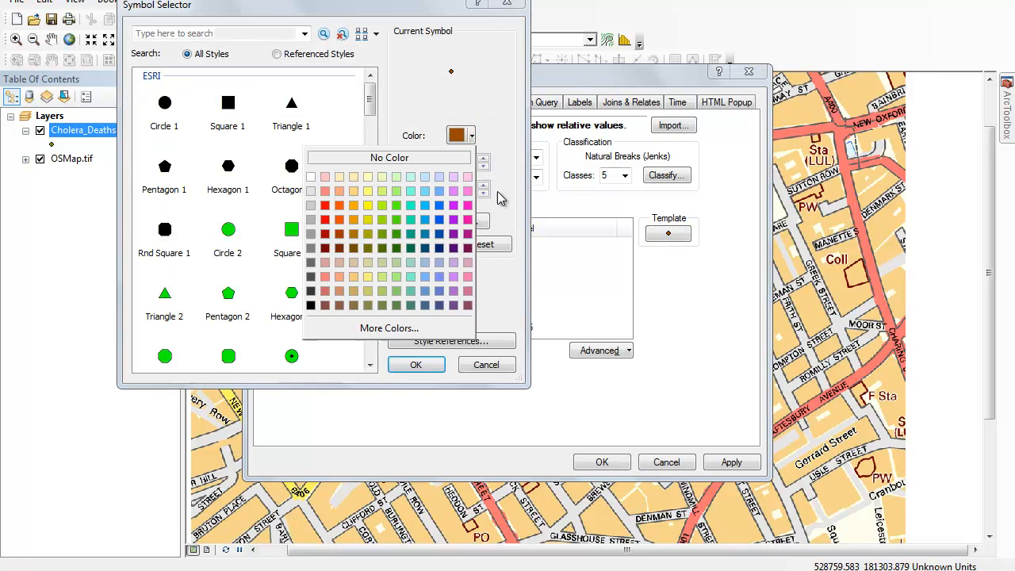
pyautogui.click(439, 219)
pyautogui.click(416, 365)
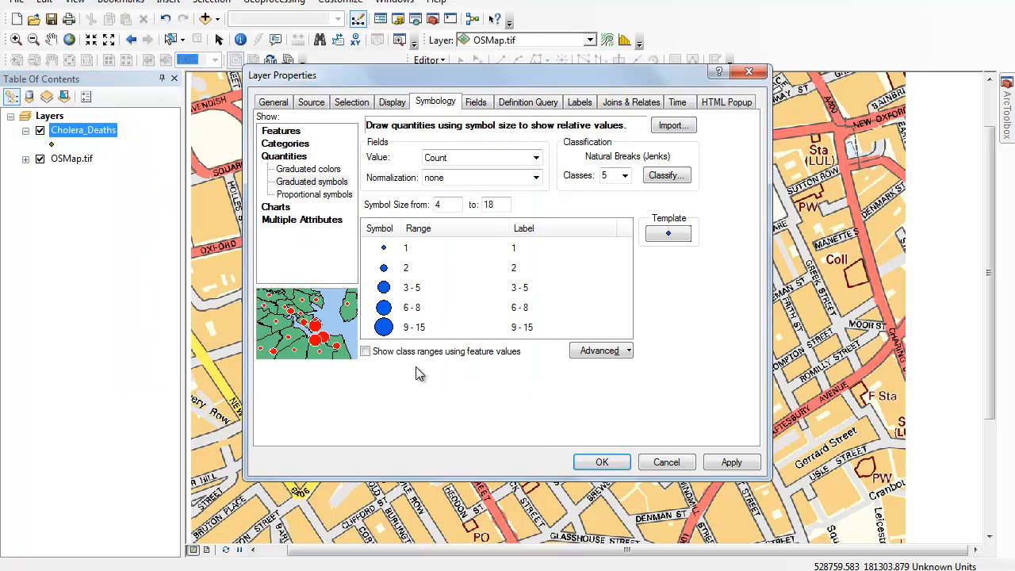
# - Reduce the graduated symbols to 4 classes and set the maximum symbol size to 14
pyautogui.click(626, 176)
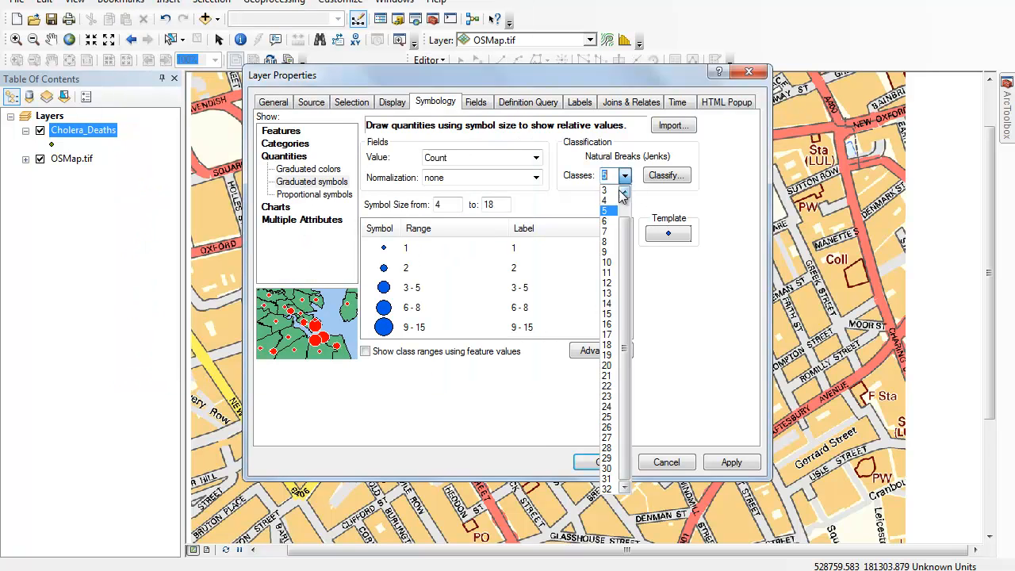
pyautogui.click(614, 202)
pyautogui.moveTo(508, 204); pyautogui.dragTo(425, 196)
pyautogui.write('14')
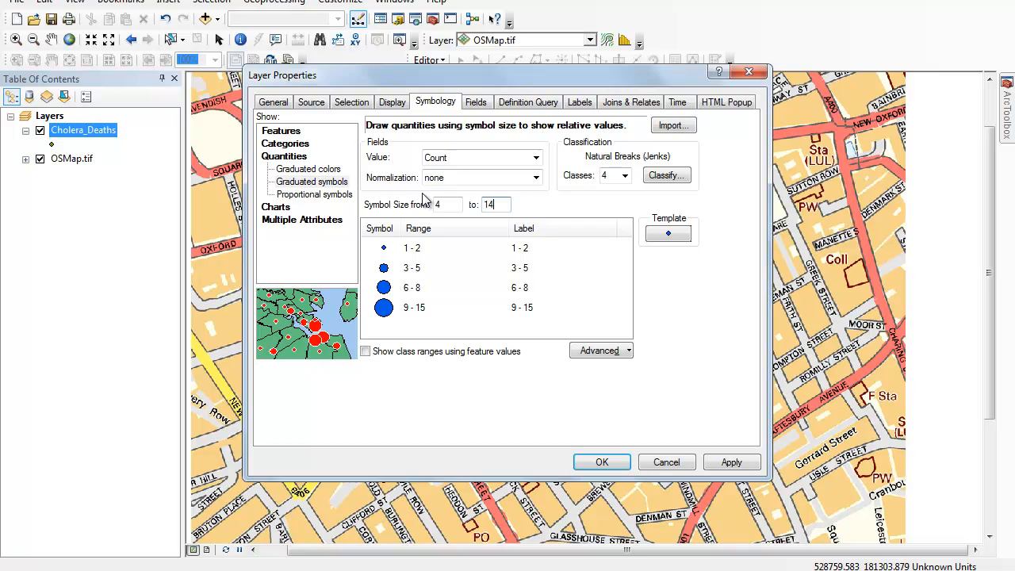
# - Set the Cholera_Deaths layer's transparency to 35% and apply the layer properties
pyautogui.click(392, 103)
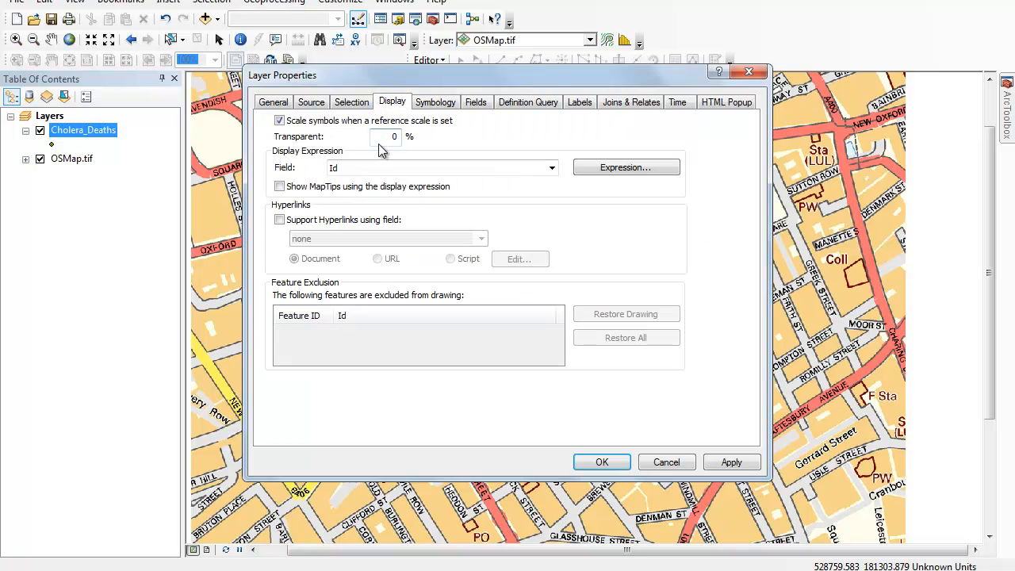
pyautogui.click(394, 136)
pyautogui.write('35')
pyautogui.click(600, 461)
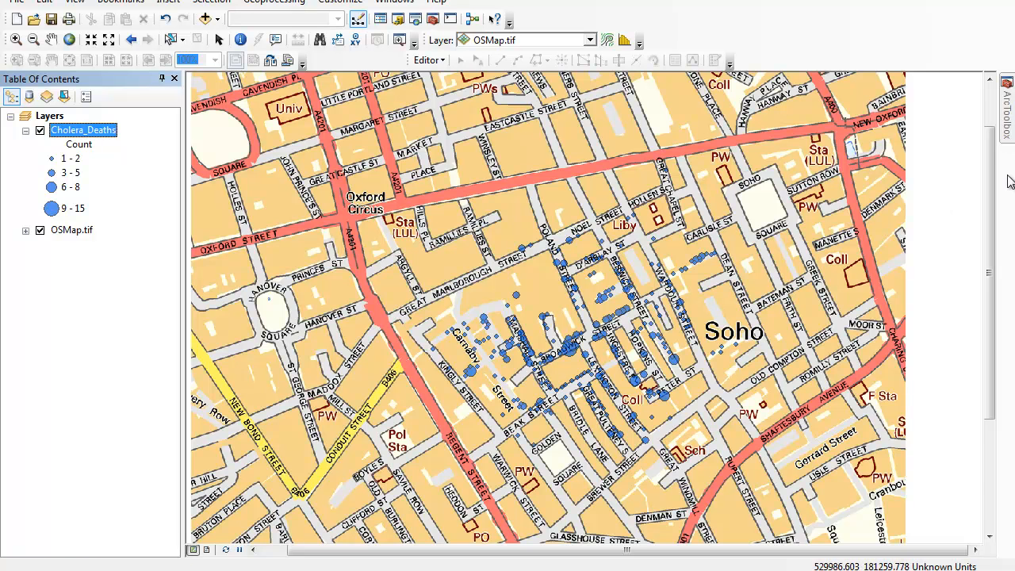
# - Open ArcToolbox and keep it docked beside the map
pyautogui.click(433, 20)
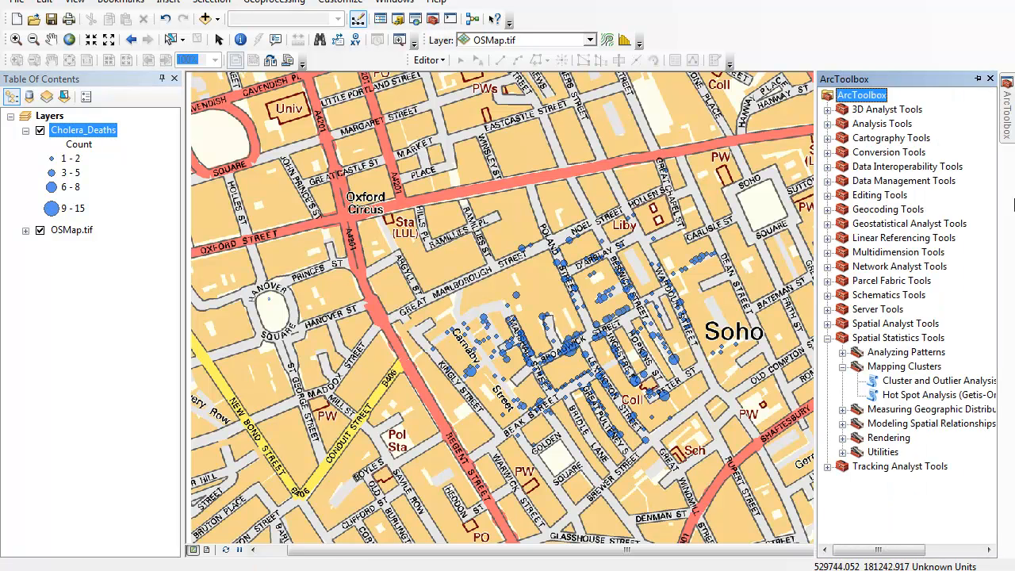
pyautogui.click(978, 78)
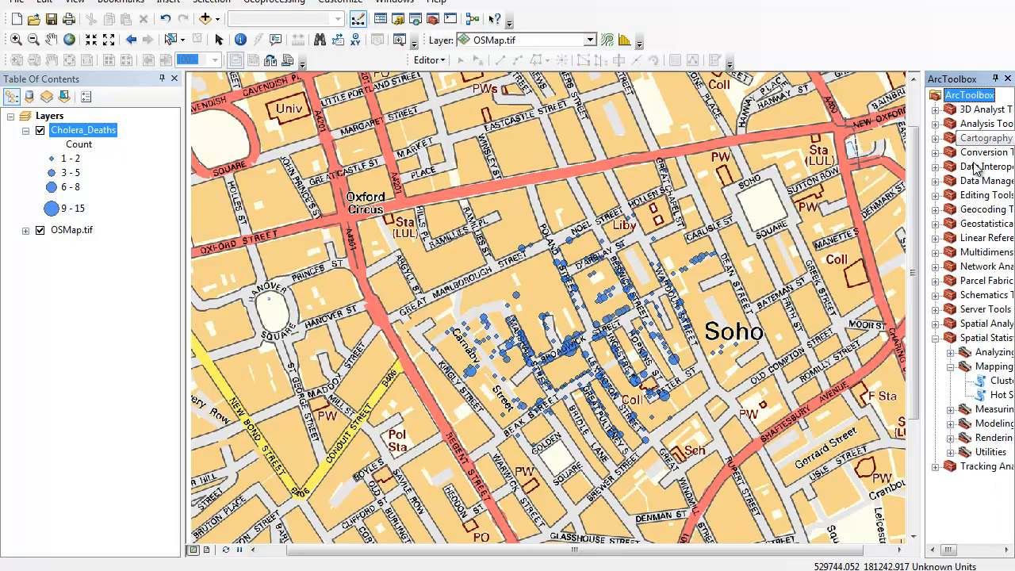
# - Set ArcToolbox to auto-hide and widen it until the full toolbox names are readable
pyautogui.click(995, 78)
pyautogui.moveTo(1009, 113)
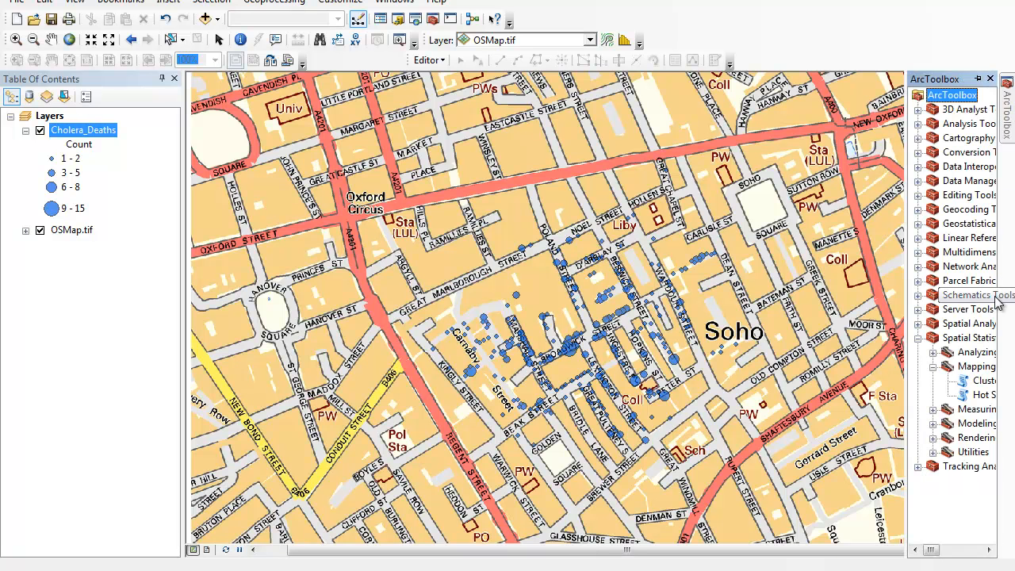
pyautogui.moveTo(907, 111); pyautogui.dragTo(840, 119)
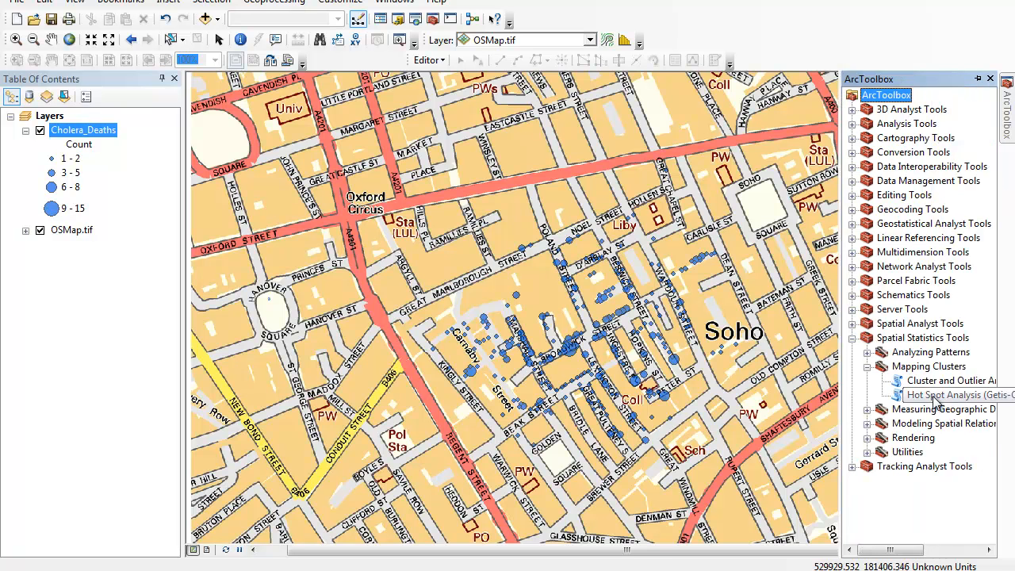
# - Open the Kernel Density tool from the Spatial Analyst density tools and place its dialog higher over the map
pyautogui.click(852, 324)
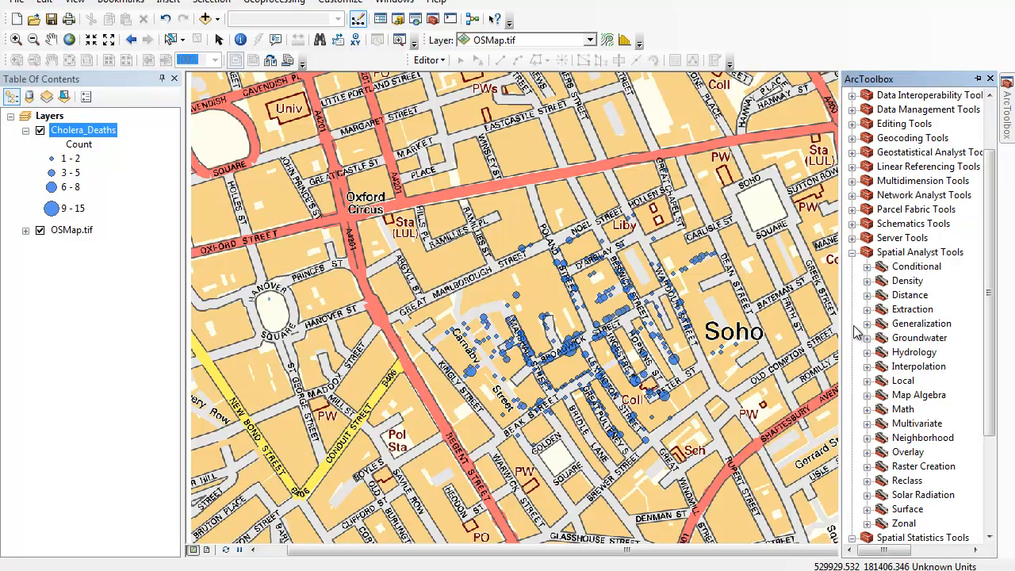
pyautogui.click(869, 282)
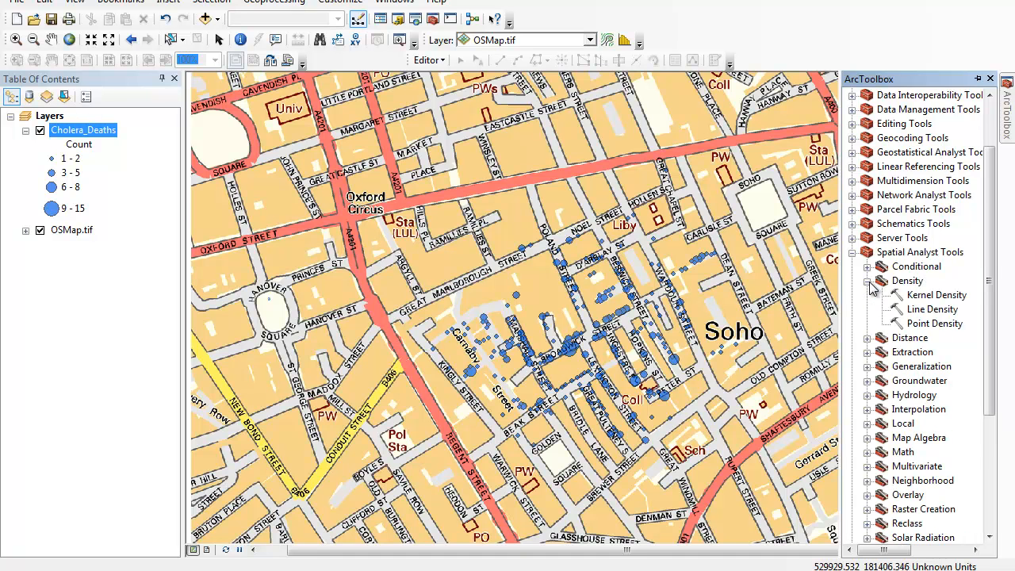
pyautogui.click(932, 297)
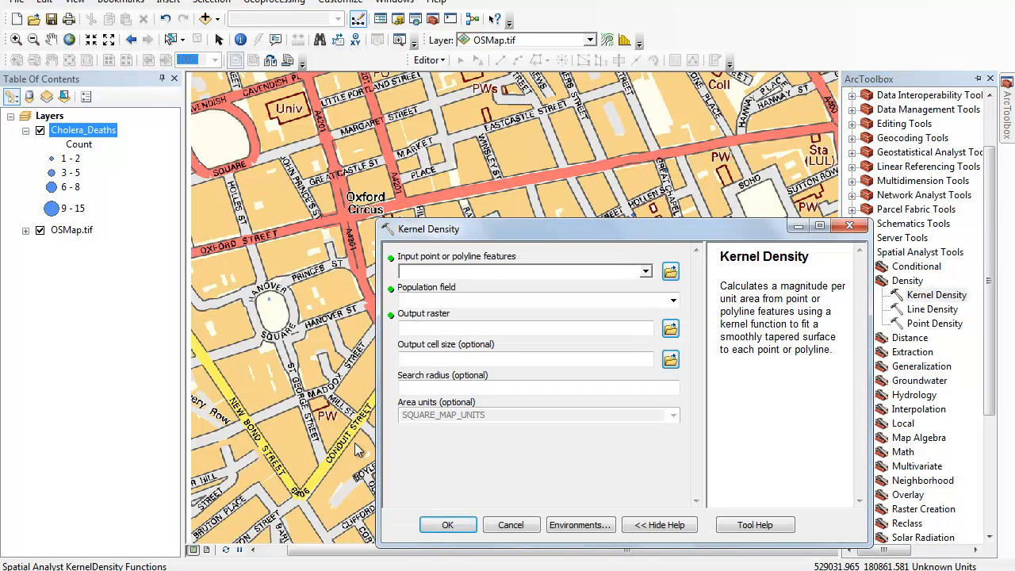
pyautogui.moveTo(498, 228); pyautogui.dragTo(492, 118)
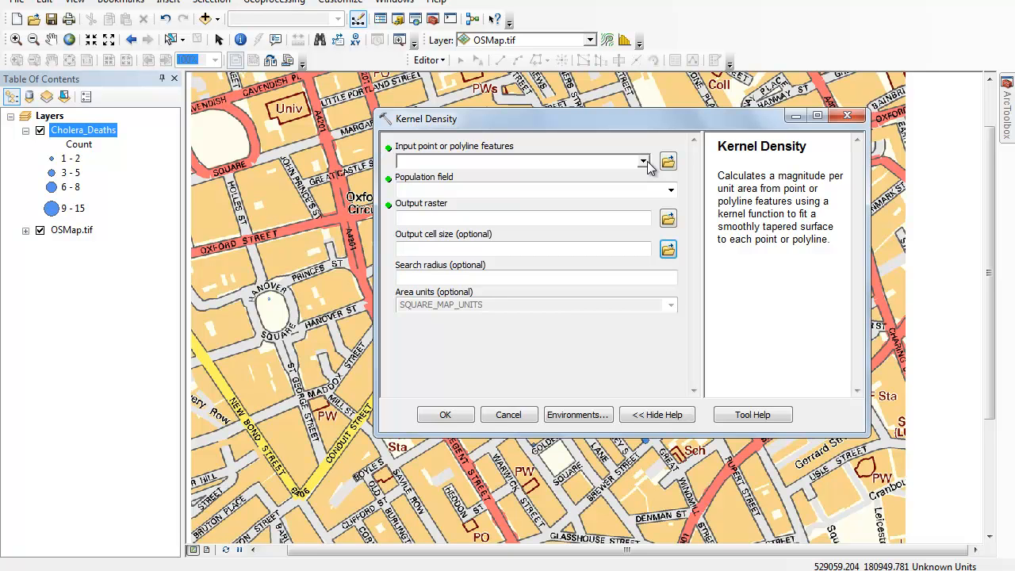
# - Use Cholera_Deaths as the kernel density input features and Count as the population field
pyautogui.click(643, 162)
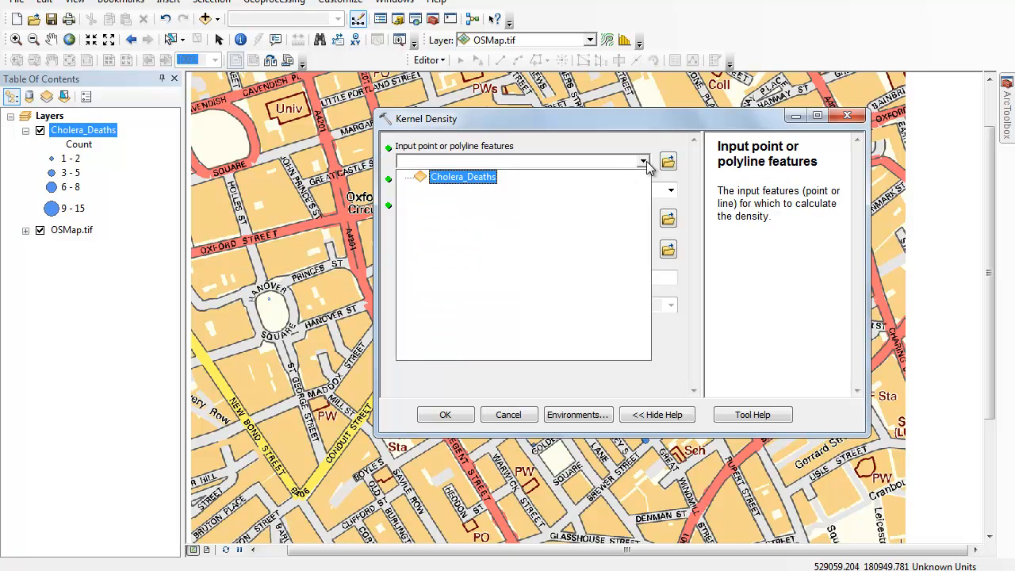
pyautogui.click(454, 185)
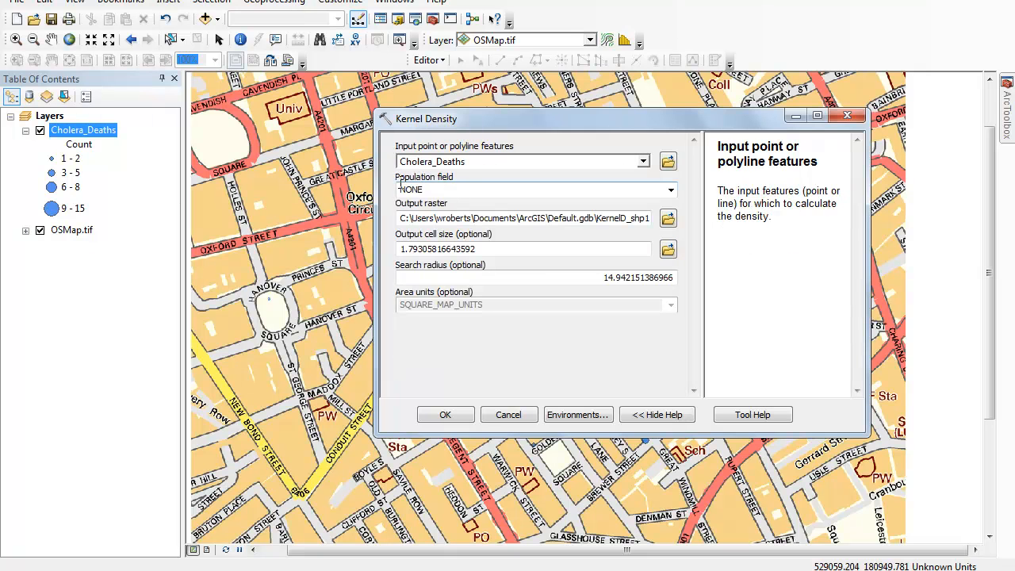
pyautogui.click(671, 192)
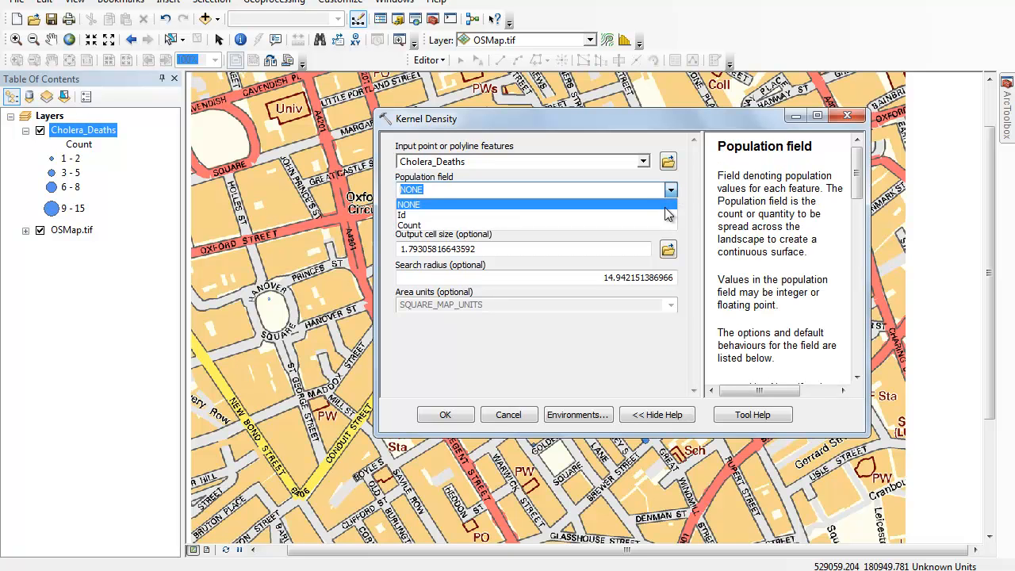
pyautogui.click(414, 227)
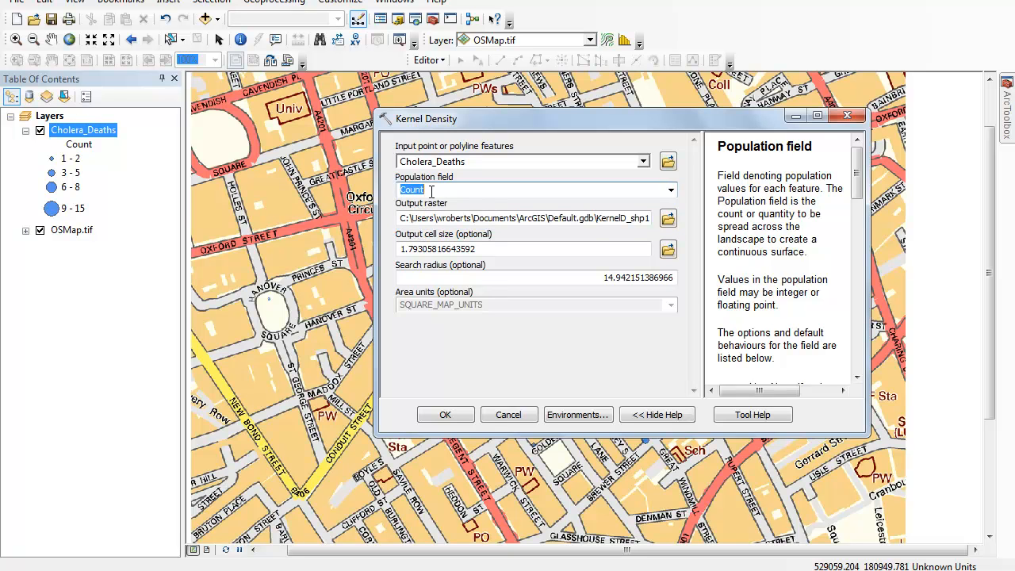
# - Save the output raster as cholkern in the SnowChol folder inside so246_spr13
pyautogui.click(666, 223)
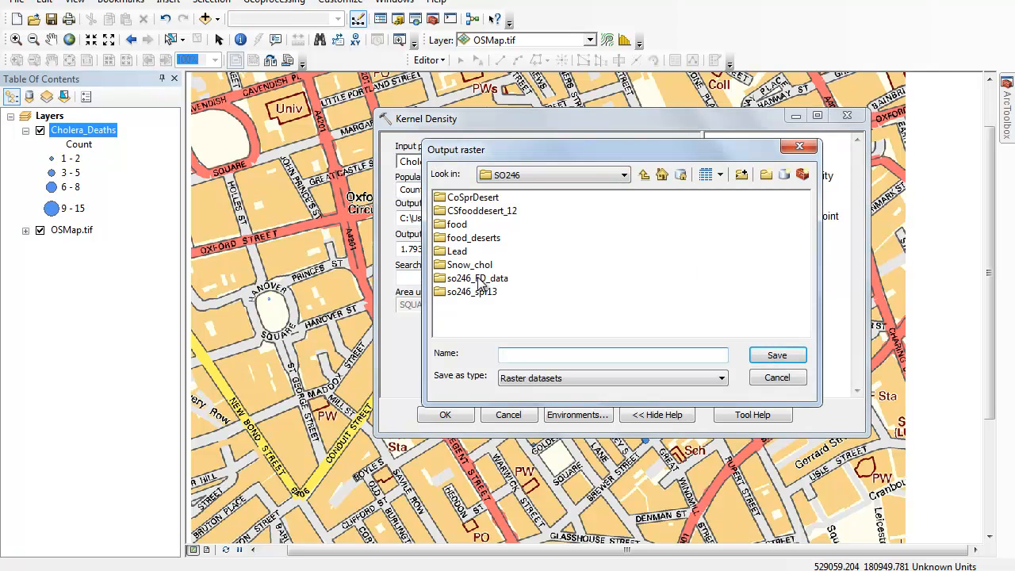
pyautogui.doubleClick(472, 293)
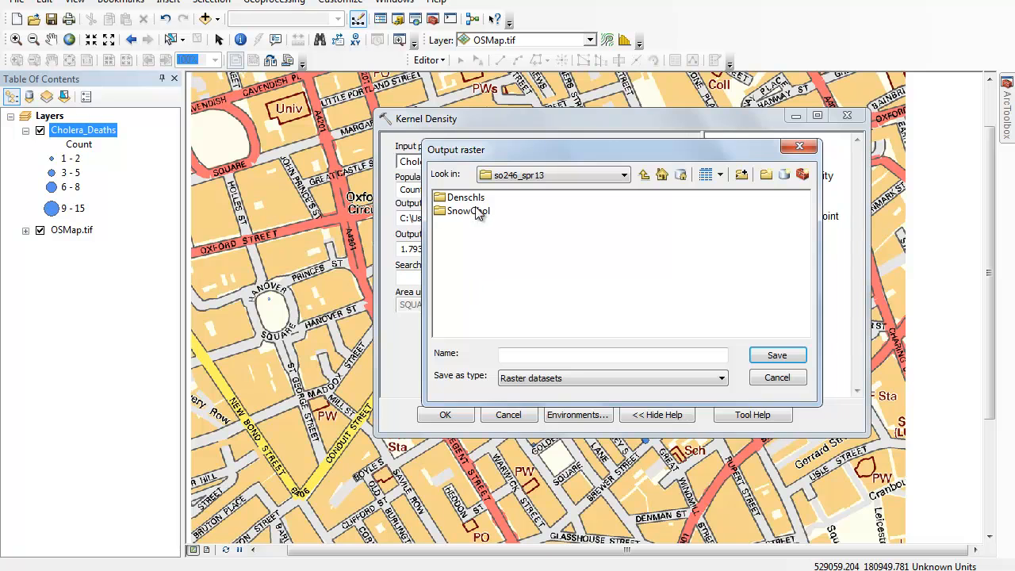
pyautogui.doubleClick(476, 211)
pyautogui.click(545, 357)
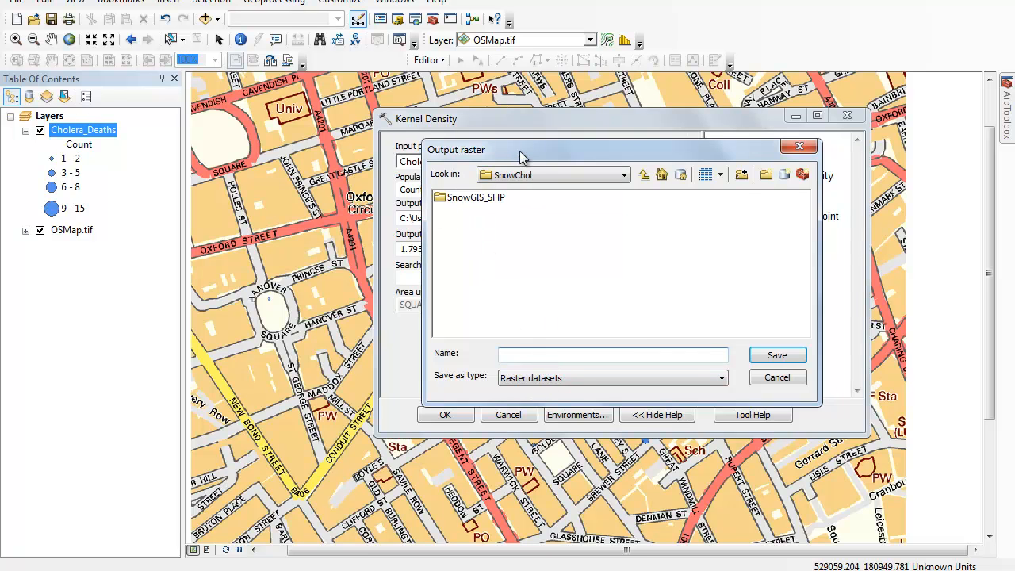
pyautogui.write('cholkern')
pyautogui.click(777, 359)
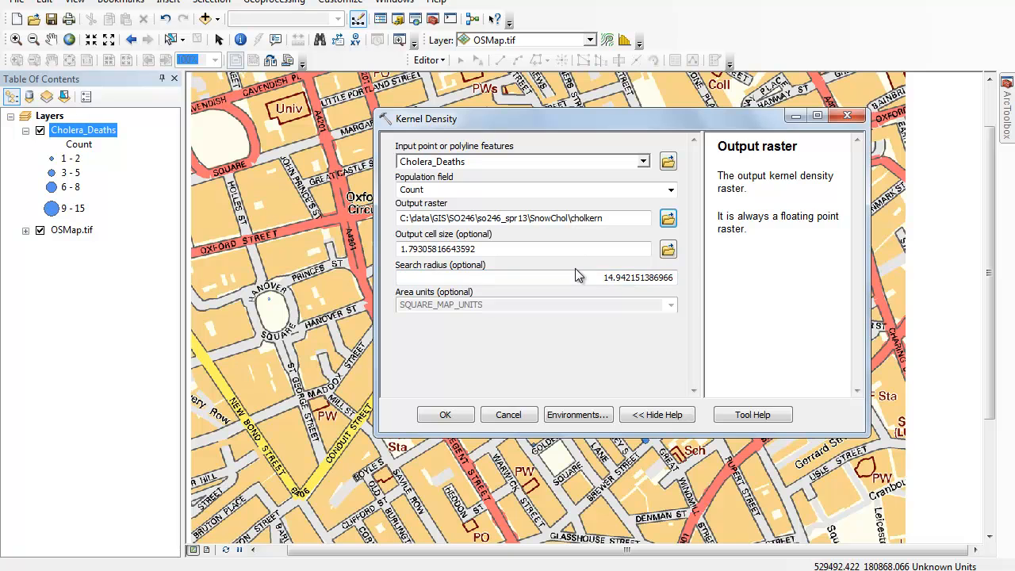
# - Review the search radius help, run Kernel Density with the default radius, and hide the Cholera_Deaths layer
pyautogui.click(603, 273)
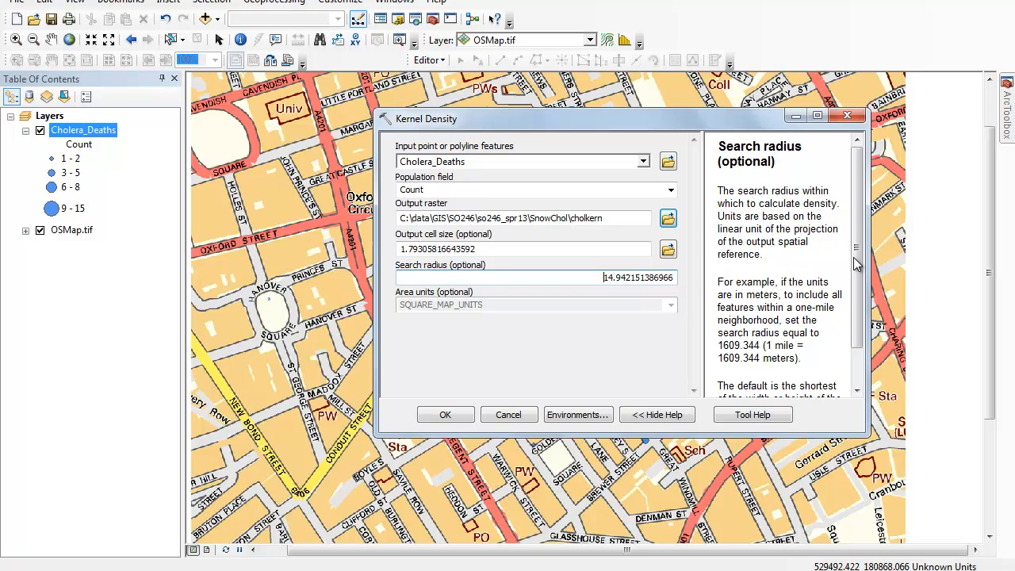
pyautogui.scroll(-2, 857, 266)
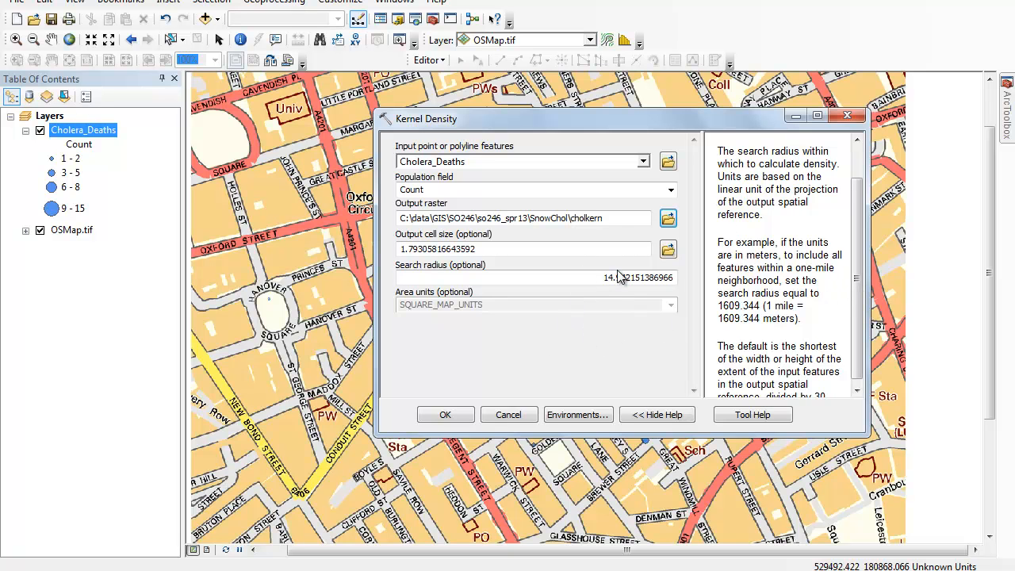
pyautogui.click(446, 414)
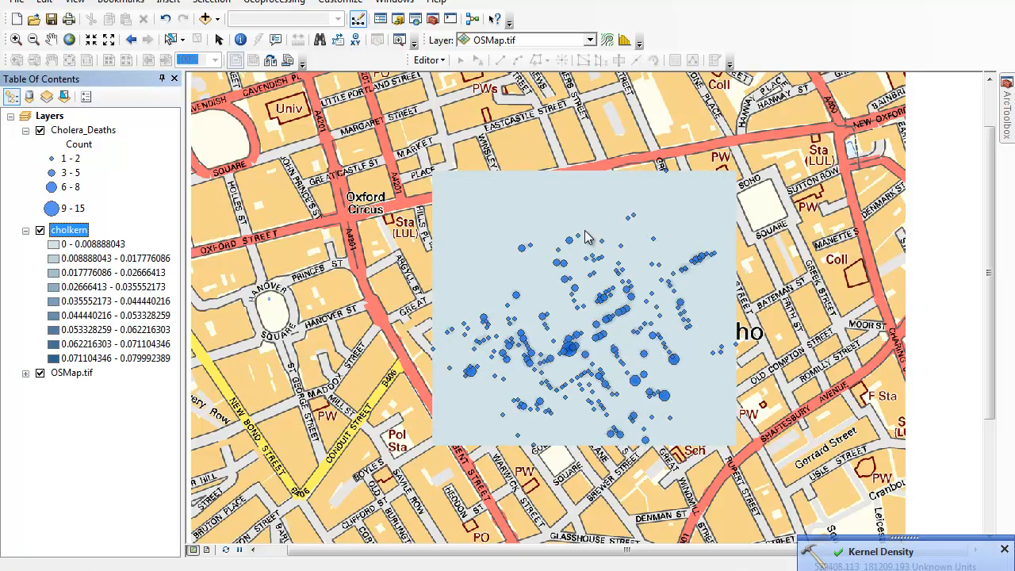
pyautogui.click(39, 131)
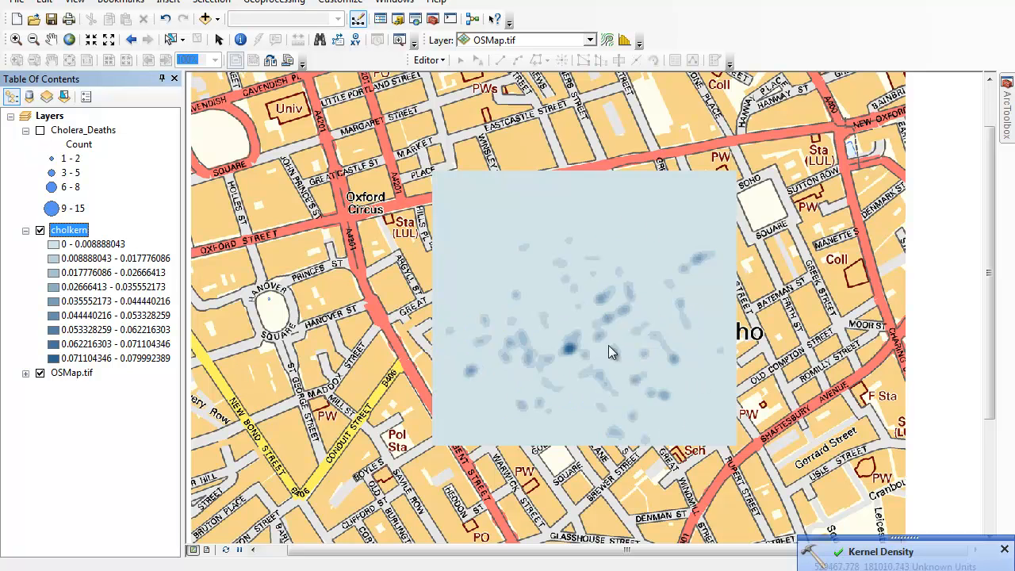
# - Classify the cholkern raster into 7 classes with a blue-to-yellow-to-red colour ramp and apply the layer properties
pyautogui.doubleClick(71, 230)
pyautogui.click(451, 126)
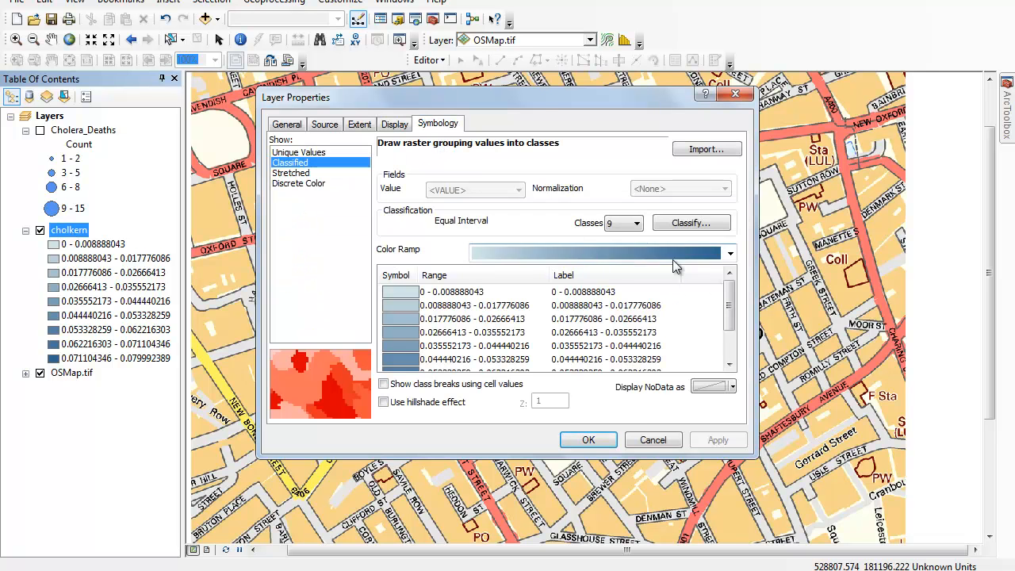
pyautogui.click(637, 223)
pyautogui.click(616, 279)
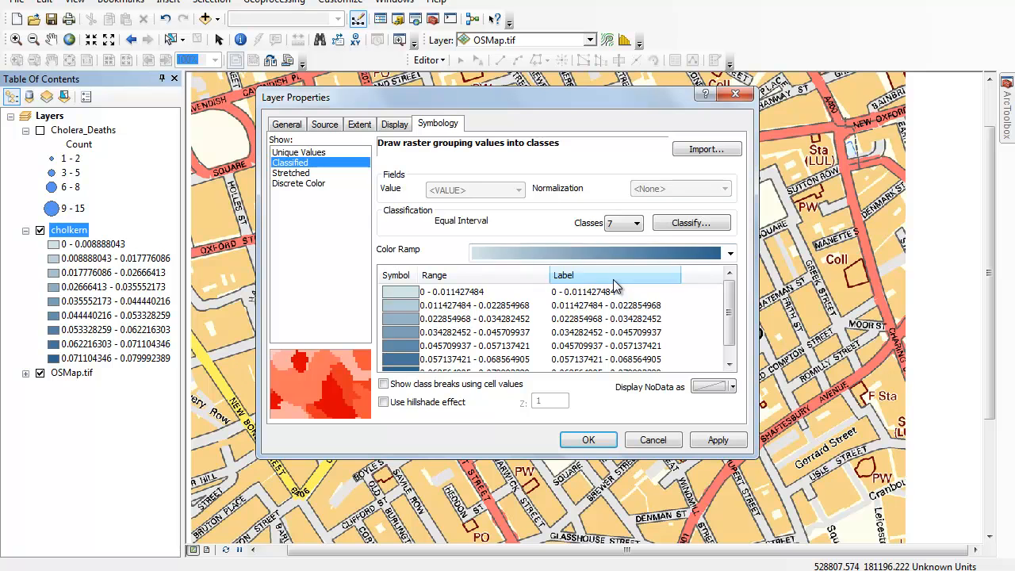
pyautogui.click(730, 253)
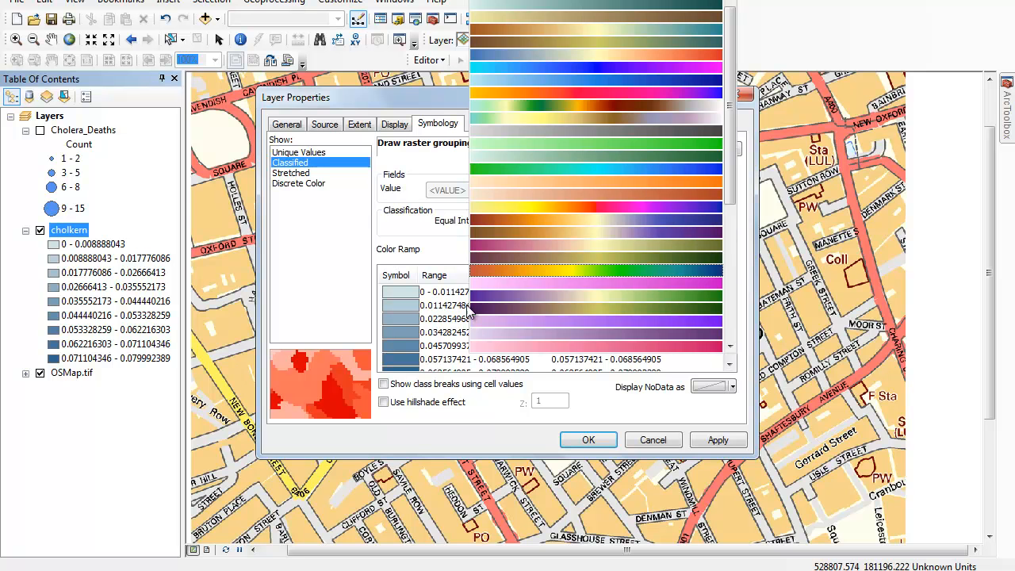
pyautogui.click(617, 61)
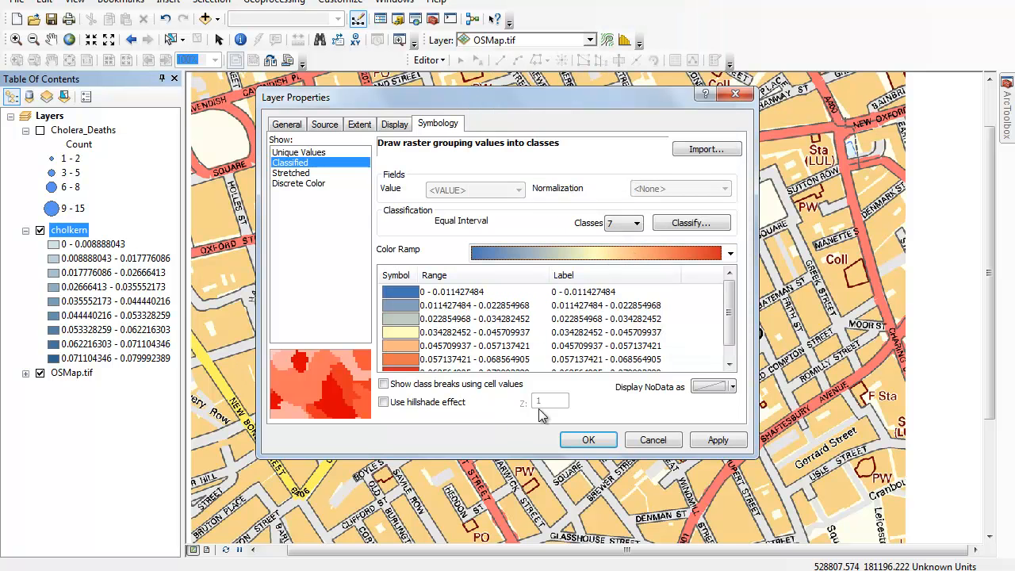
pyautogui.click(401, 126)
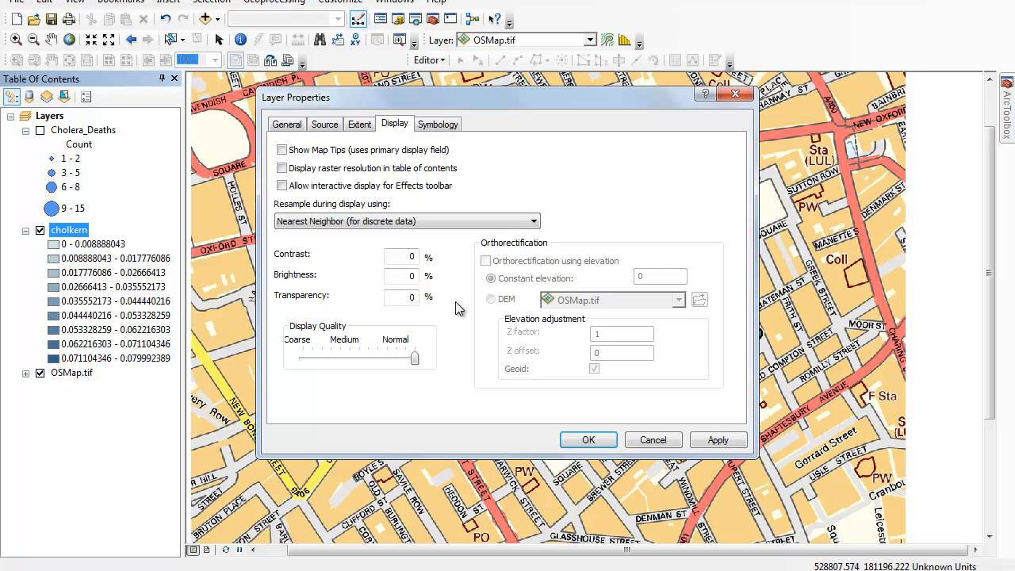
pyautogui.click(438, 124)
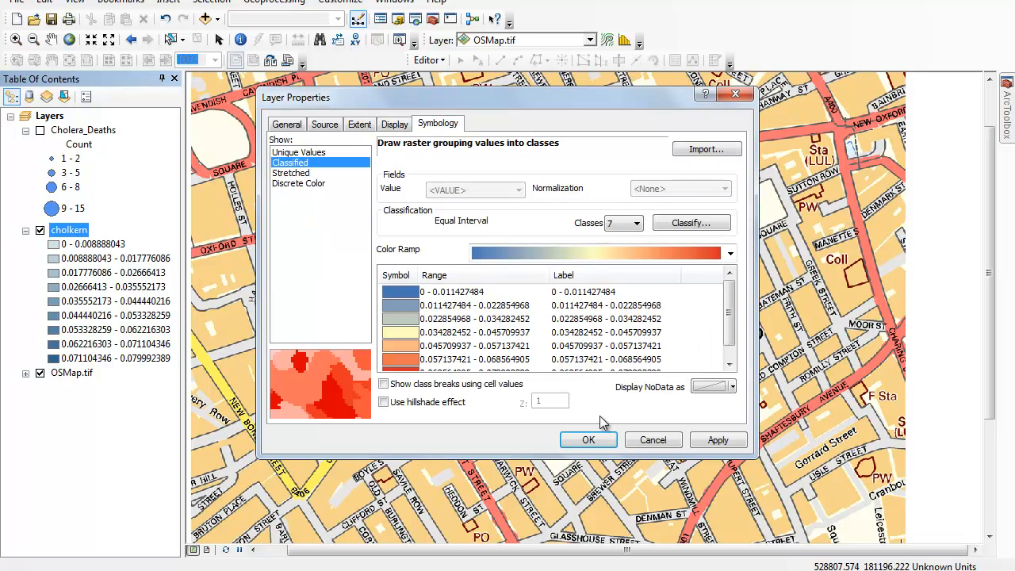
pyautogui.click(589, 440)
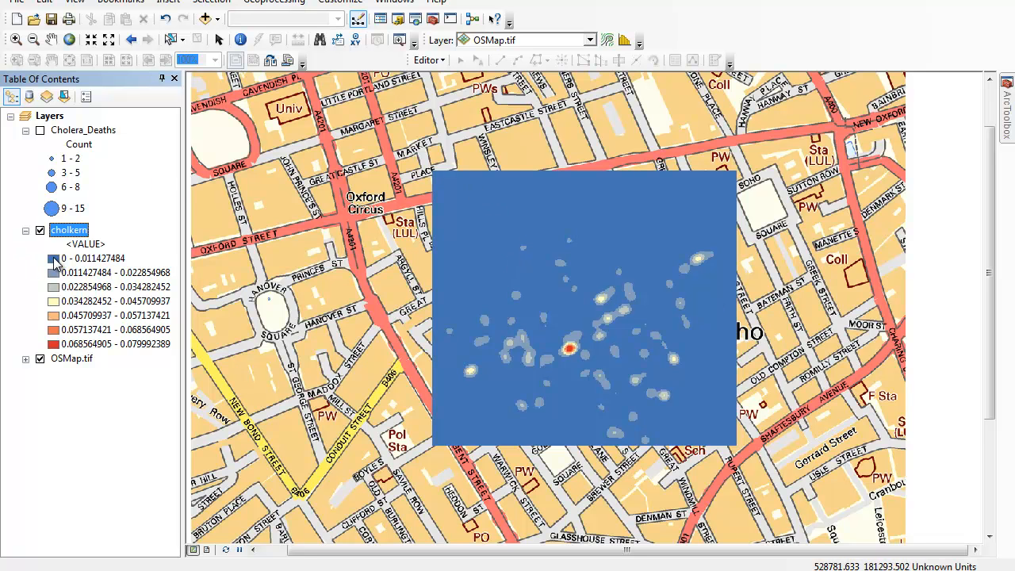
# - Give the lowest cholkern density class no colour so the street map shows through
pyautogui.doubleClick(53, 259)
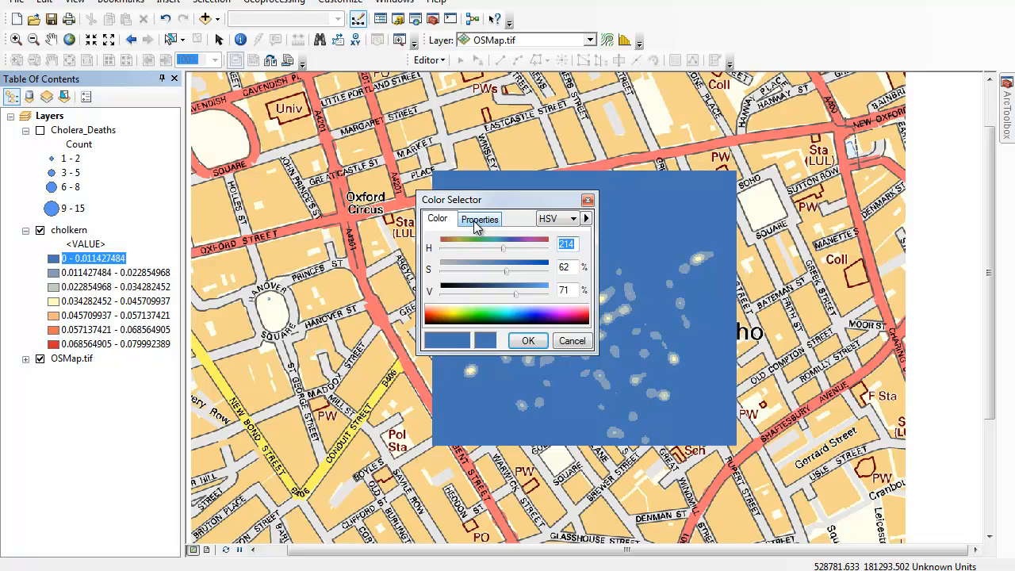
pyautogui.click(476, 222)
pyautogui.click(458, 307)
pyautogui.click(528, 340)
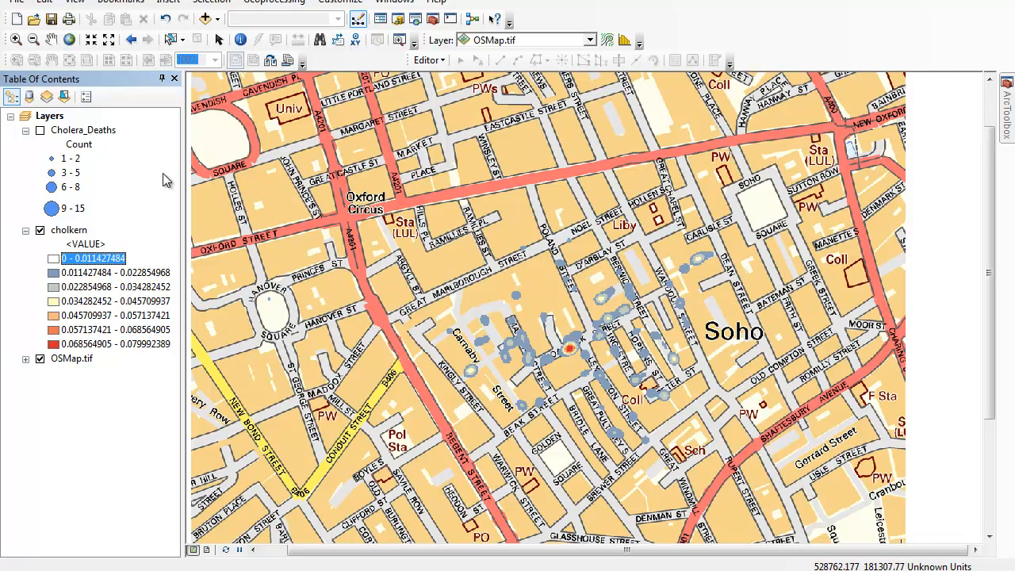
# - Toggle the Cholera_Deaths layer on and off to compare the points with the density surface
pyautogui.click(39, 131)
pyautogui.click(40, 131)
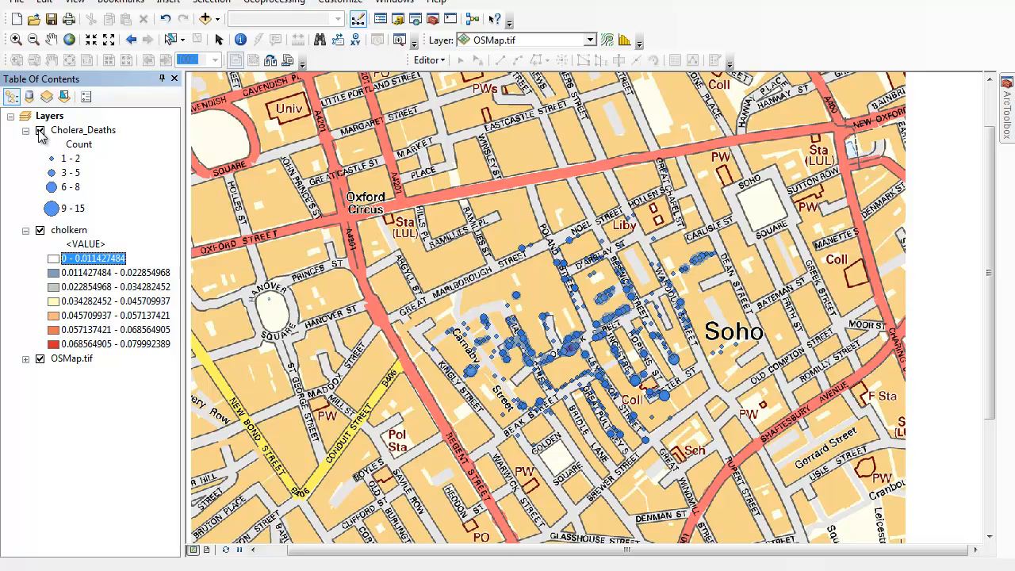
pyautogui.click(39, 131)
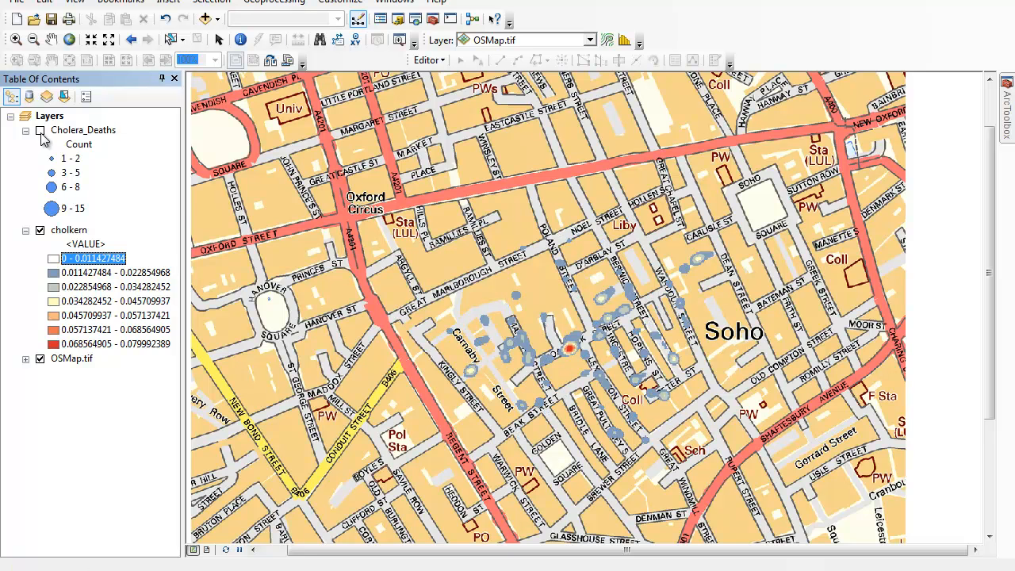
# - Reopen the Kernel Density tool with Cholera_Deaths as the input features and Count as the population field
pyautogui.moveTo(1008, 123)
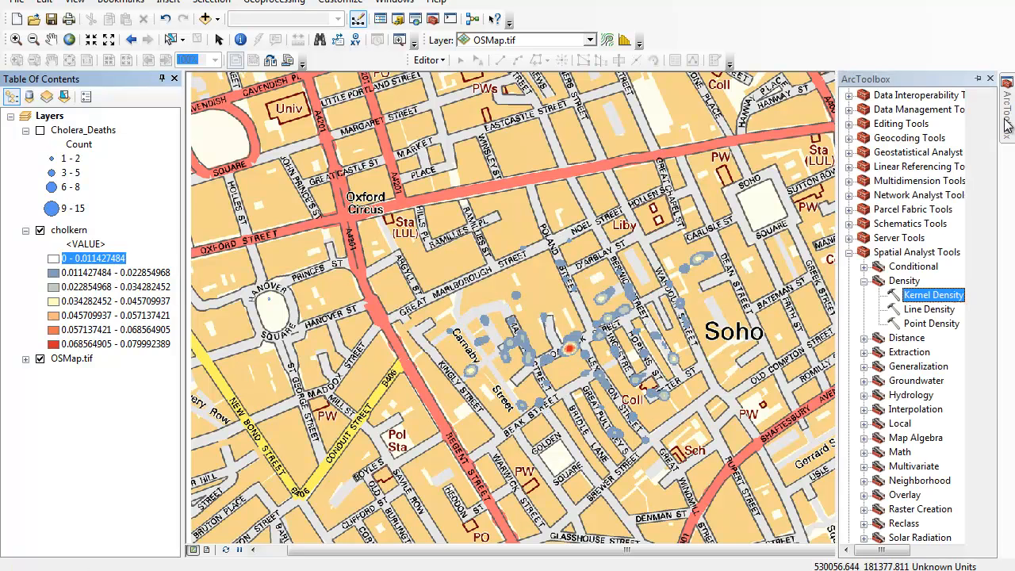
pyautogui.doubleClick(917, 294)
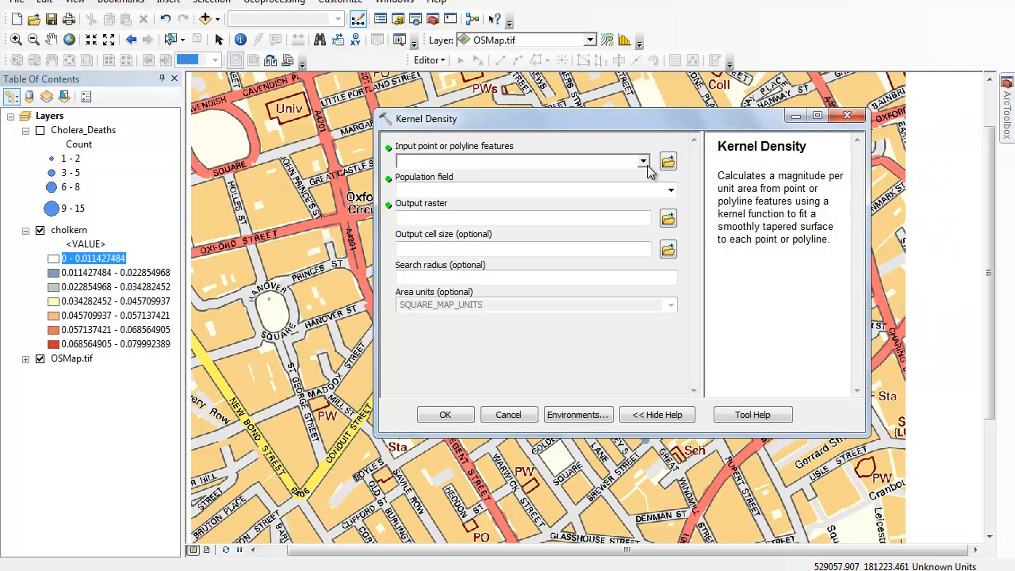
pyautogui.click(643, 161)
pyautogui.click(498, 176)
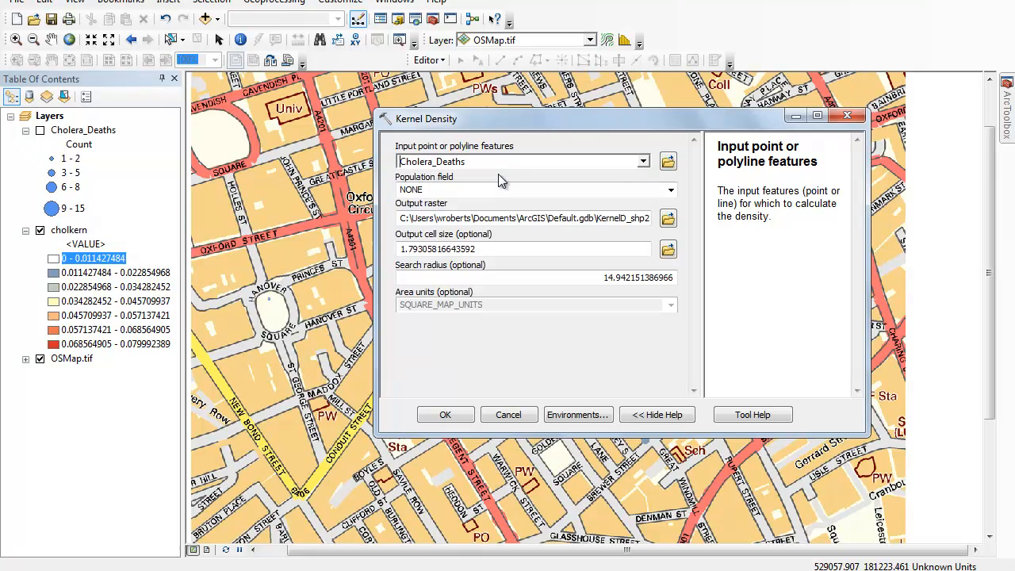
pyautogui.click(671, 191)
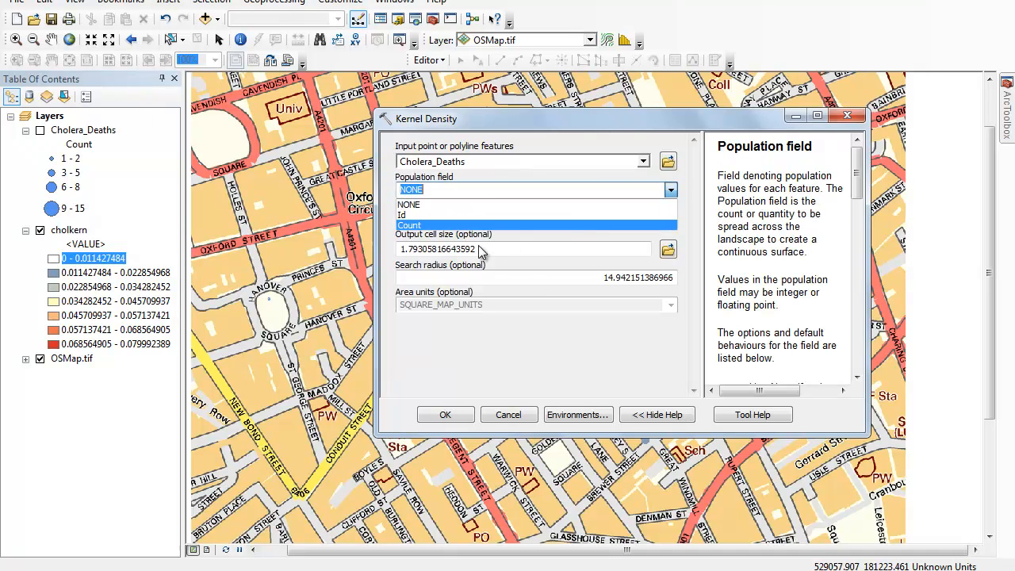
pyautogui.click(409, 225)
# - Run Kernel Density with the output raster saved as cholkern2 in the SnowChol folder and a search radius of 30.942151386966
pyautogui.click(668, 222)
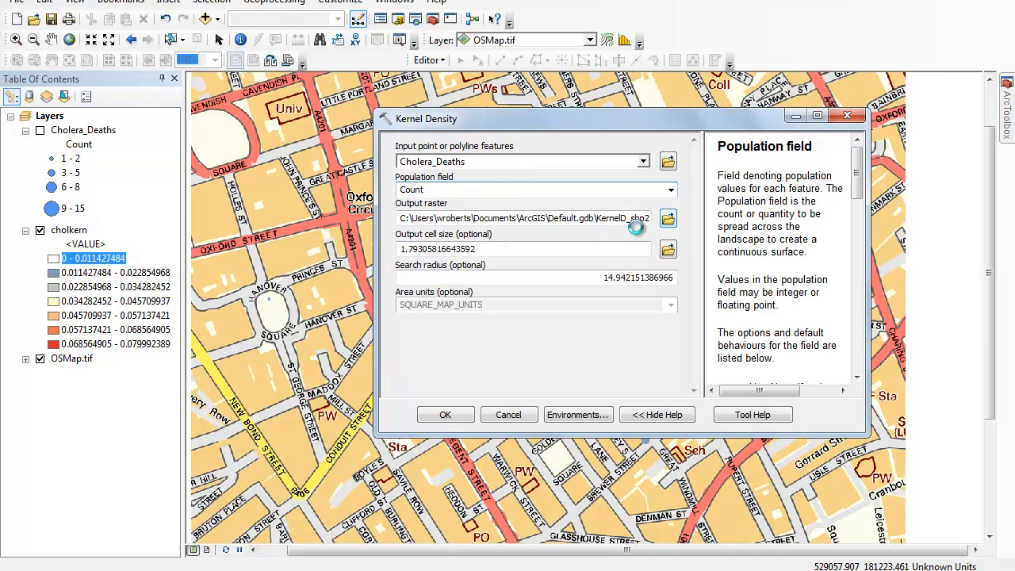
pyautogui.click(465, 211)
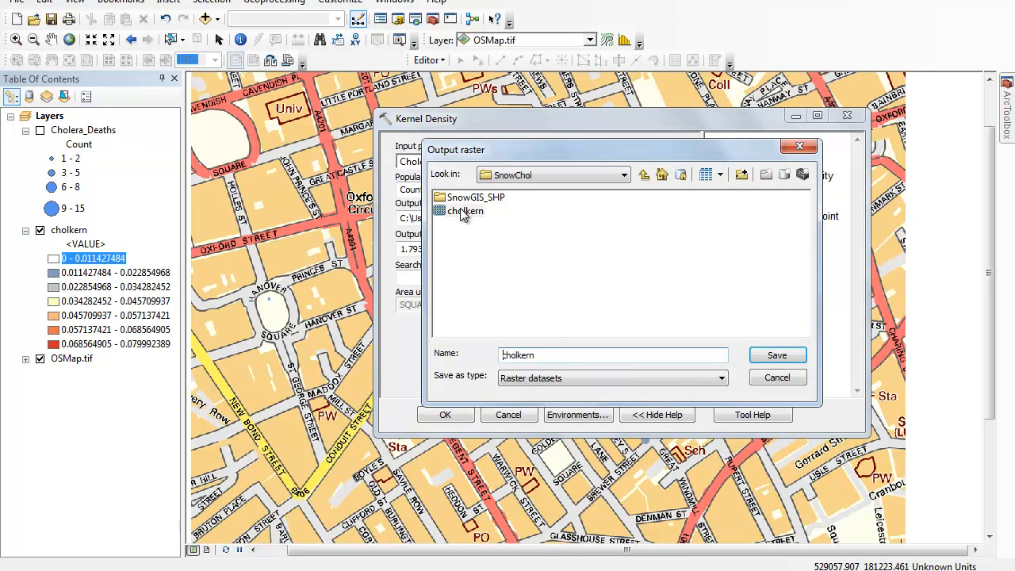
pyautogui.click(584, 356)
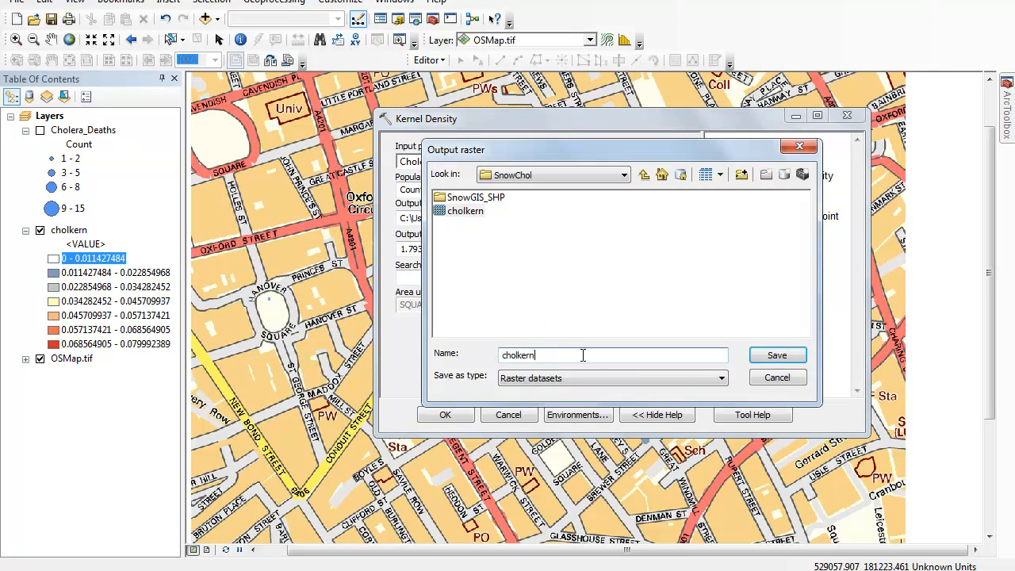
pyautogui.click(768, 357)
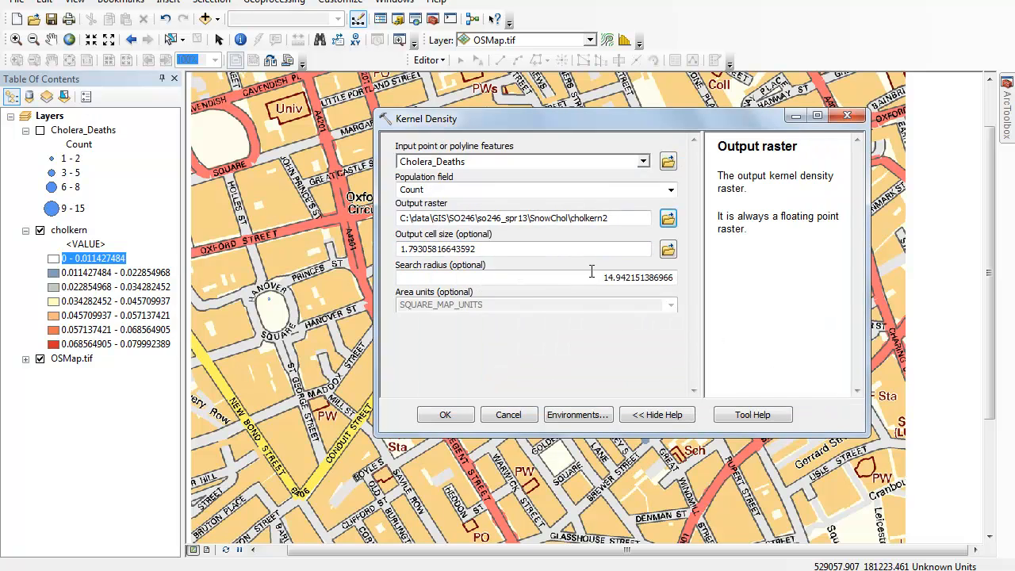
pyautogui.moveTo(604, 277); pyautogui.dragTo(611, 279)
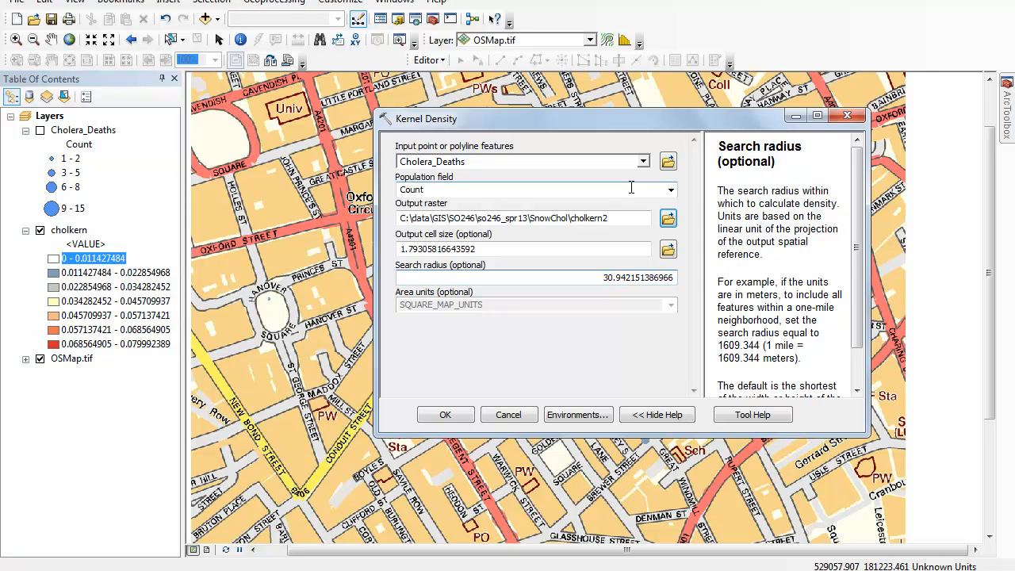
pyautogui.click(453, 417)
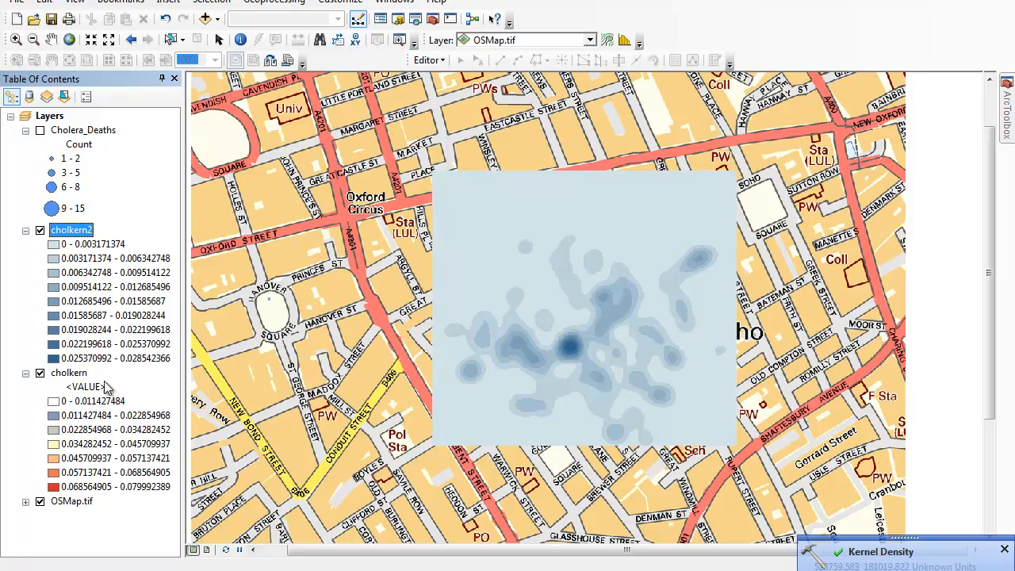
# - Hide the cholkern layer and classify cholkern2 into 7 equal-interval classes with the blue-to-yellow-to-red colour ramp
pyautogui.click(38, 374)
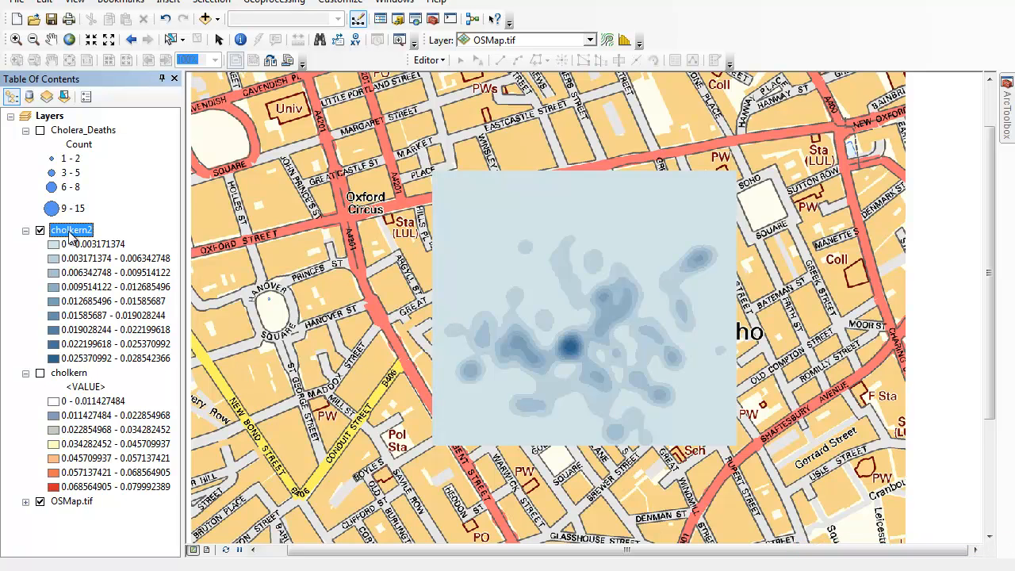
pyautogui.doubleClick(67, 230)
pyautogui.click(638, 224)
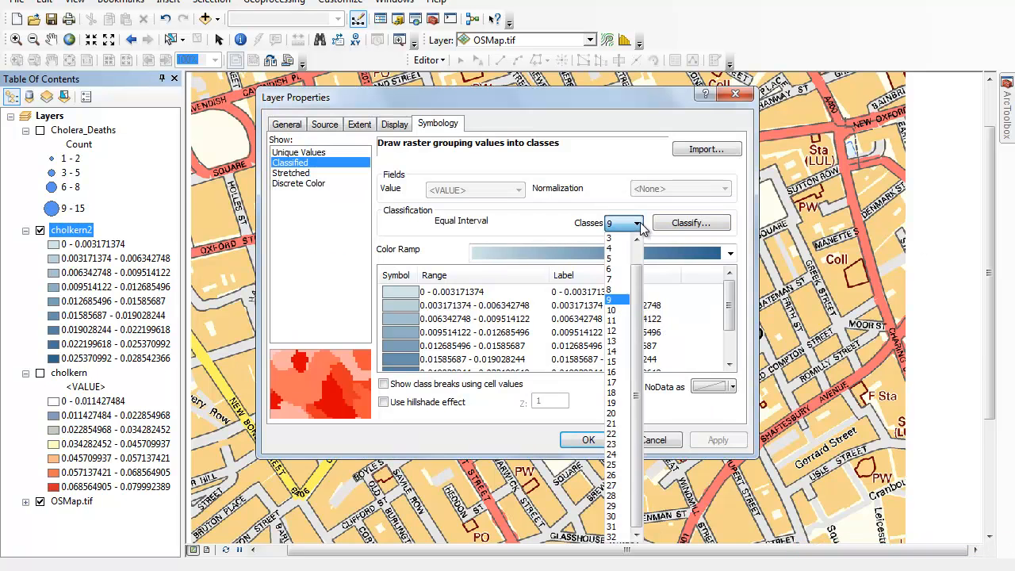
pyautogui.click(613, 279)
pyautogui.click(679, 226)
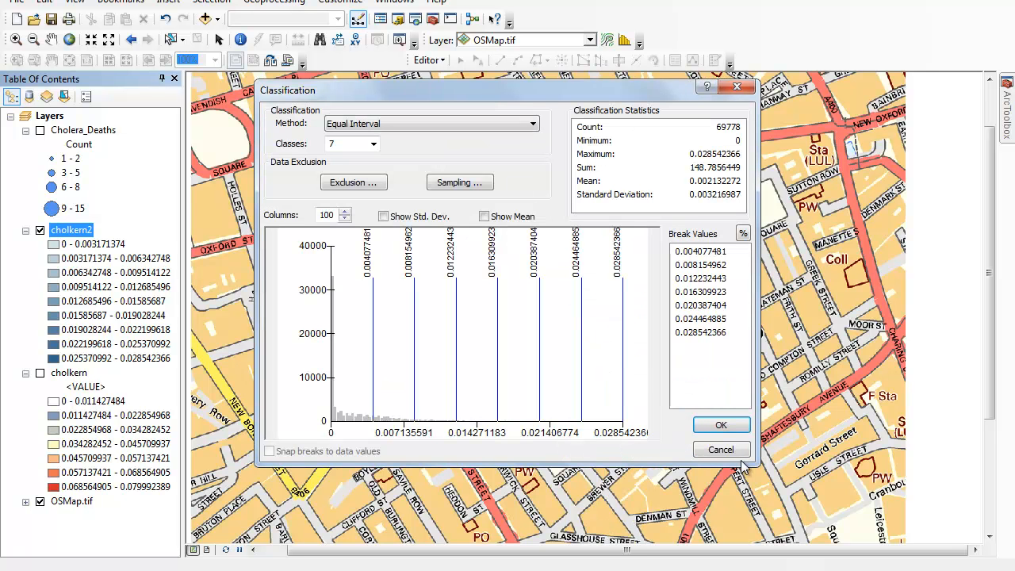
pyautogui.click(724, 449)
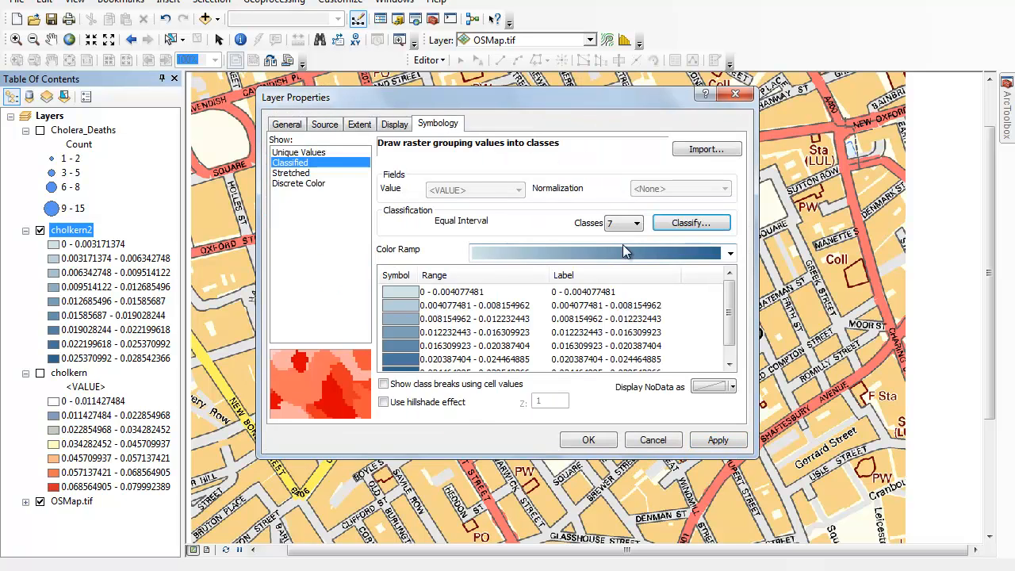
pyautogui.click(720, 261)
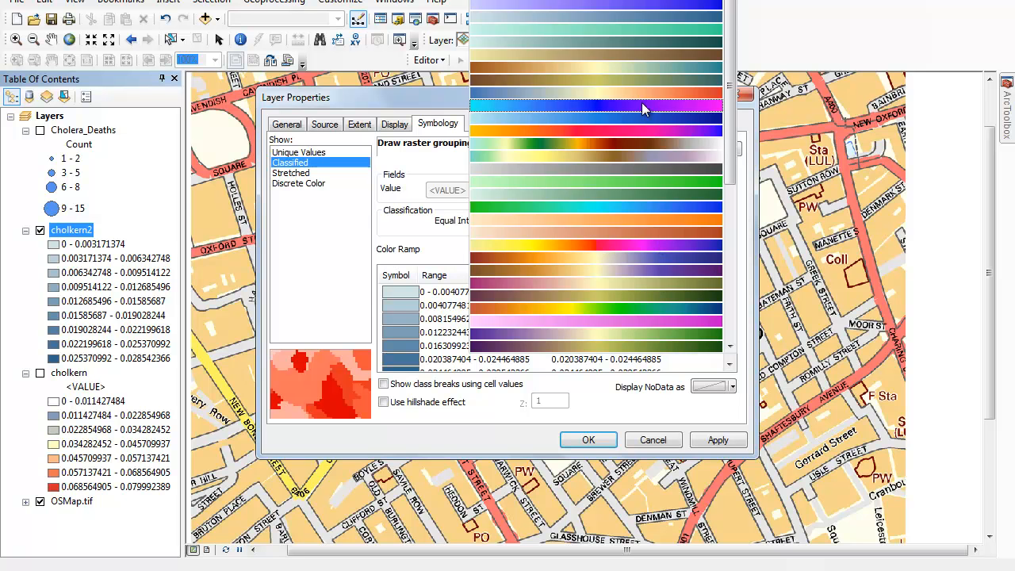
pyautogui.click(634, 92)
pyautogui.click(595, 449)
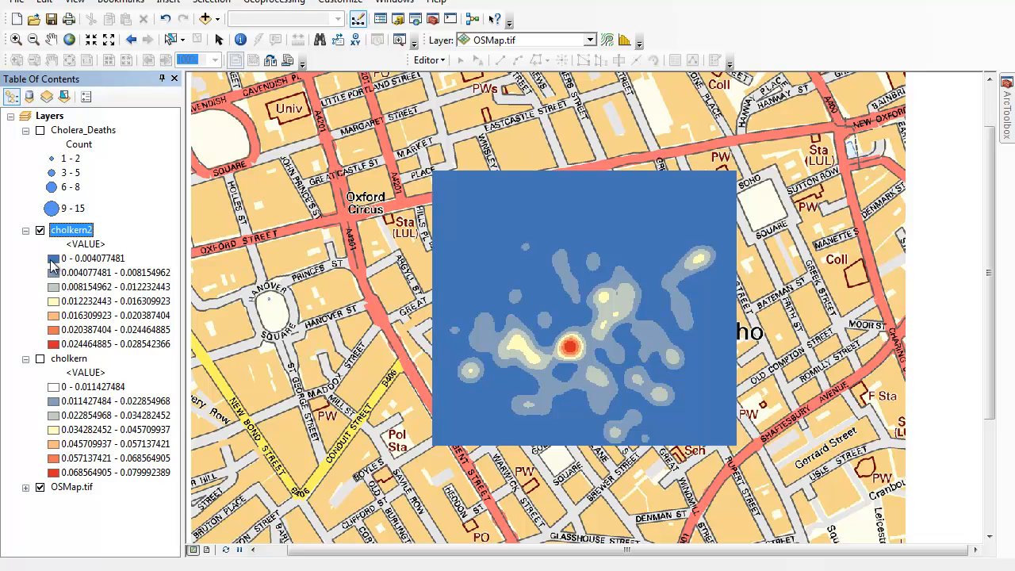
# - Set the colour of the lowest cholkern2 density class to null so the street map shows through
pyautogui.click(53, 259)
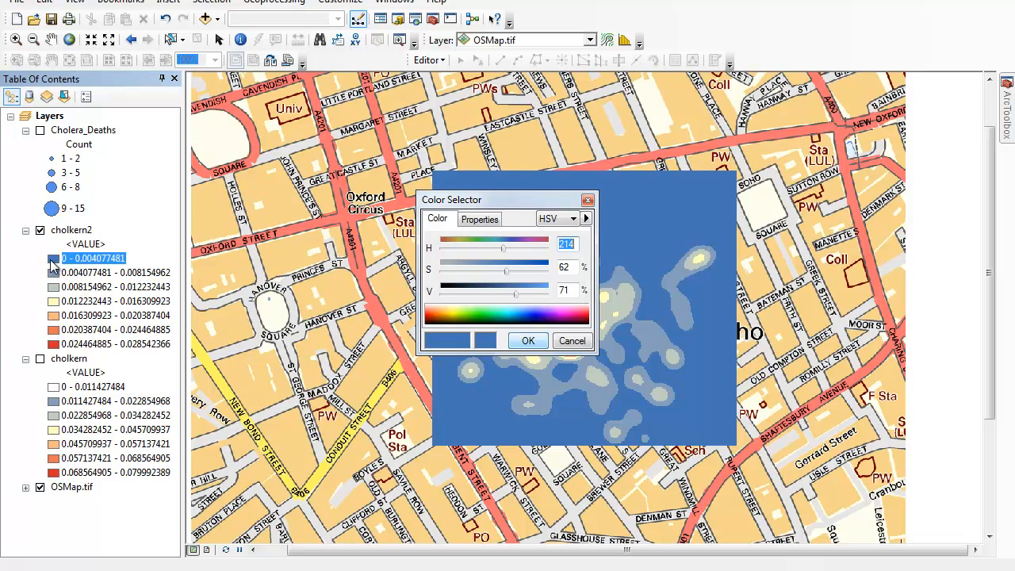
pyautogui.click(482, 220)
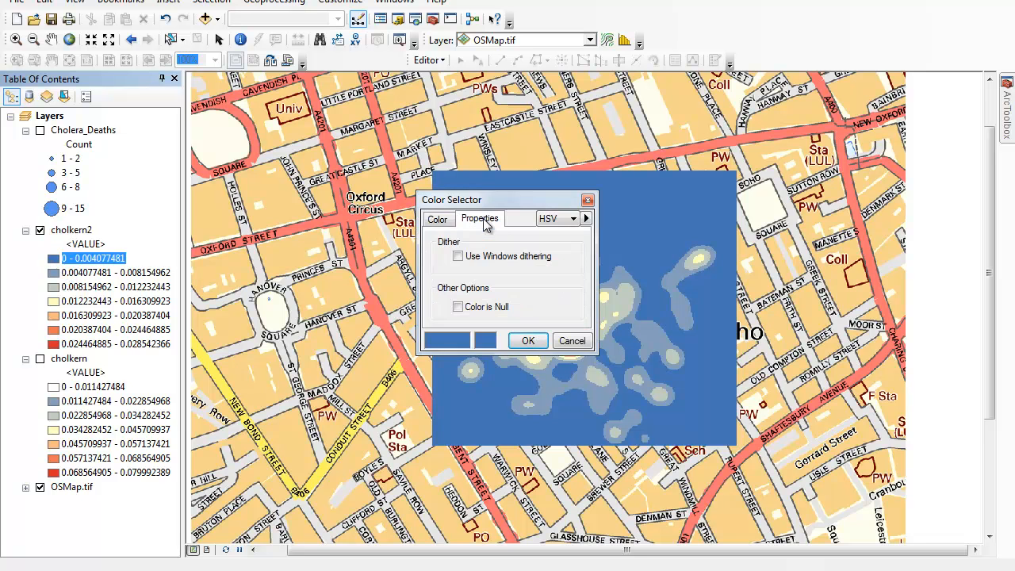
pyautogui.click(457, 306)
pyautogui.click(528, 342)
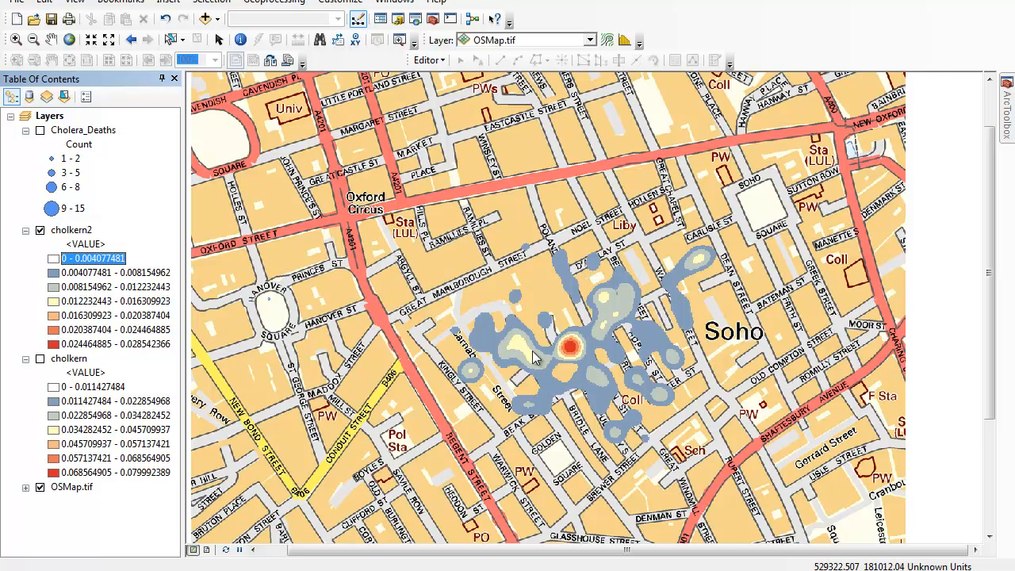
# - Show and hide the Cholera_Deaths points to compare them with the cholkern2 density surface
pyautogui.click(40, 131)
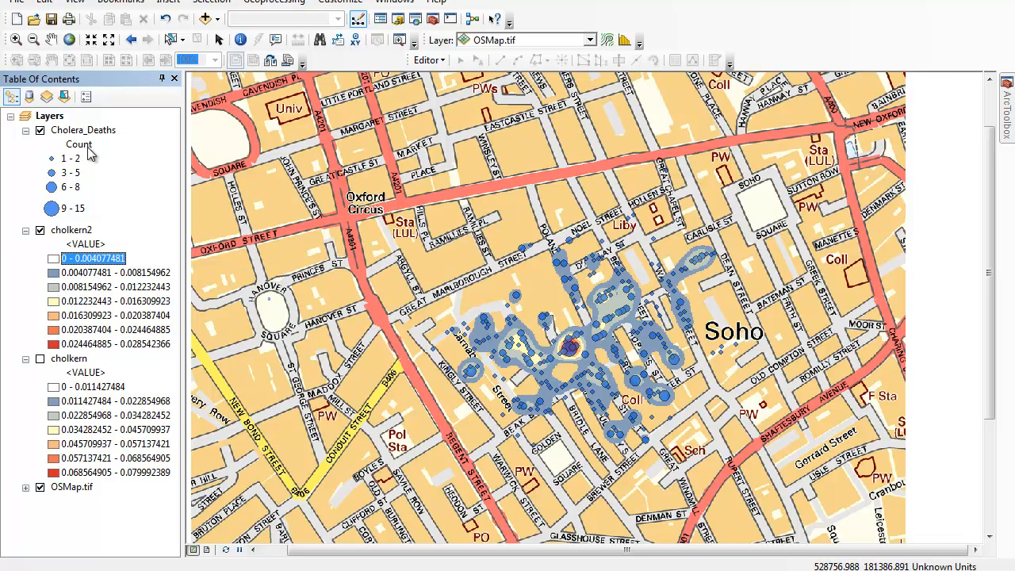
pyautogui.click(40, 131)
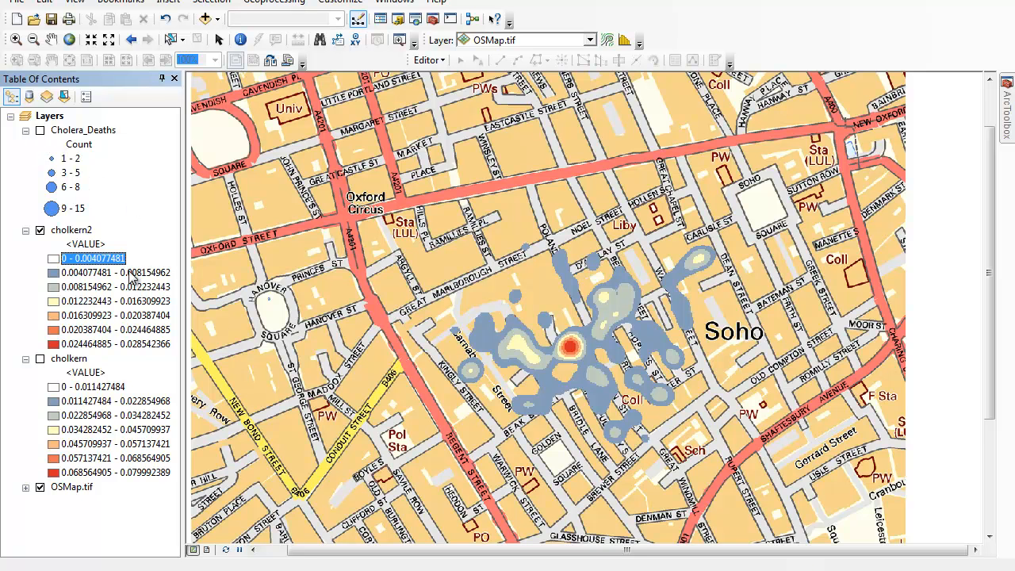
# - Smooth the cholkern2 display with Bilinear Interpolation resampling and make the layer partly transparent over the street map
pyautogui.click(16, 39)
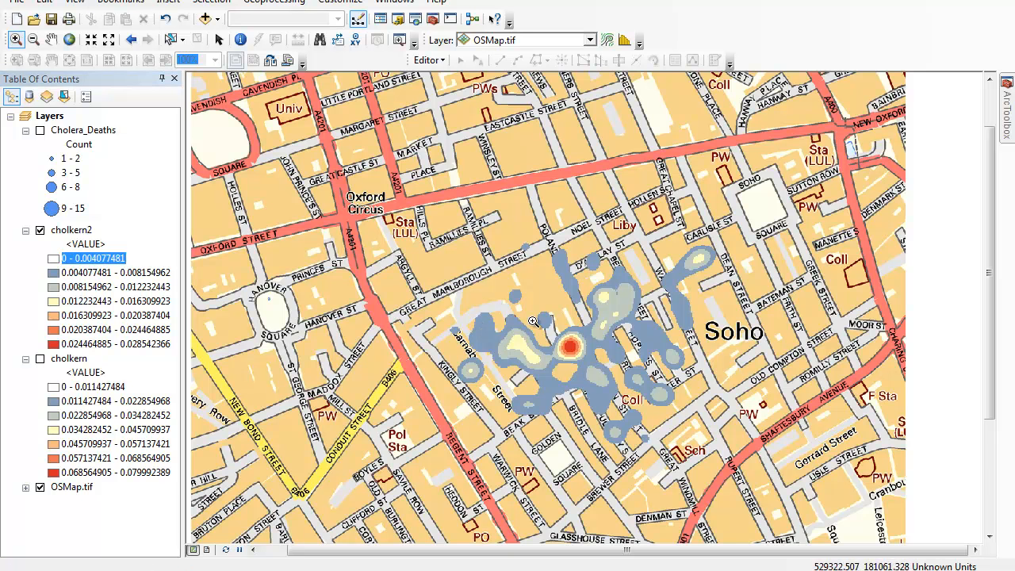
pyautogui.moveTo(418, 243); pyautogui.dragTo(738, 472)
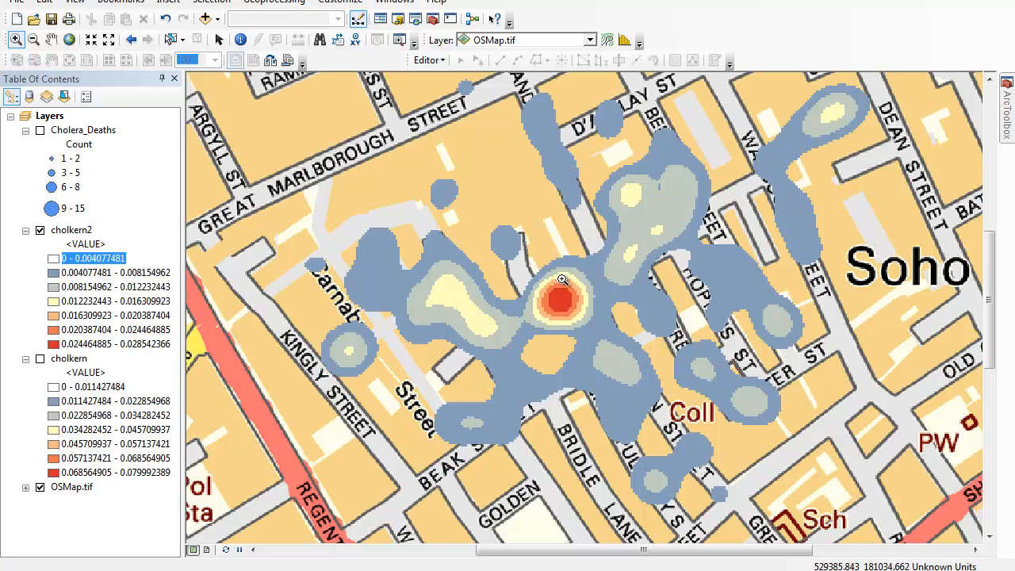
pyautogui.doubleClick(70, 233)
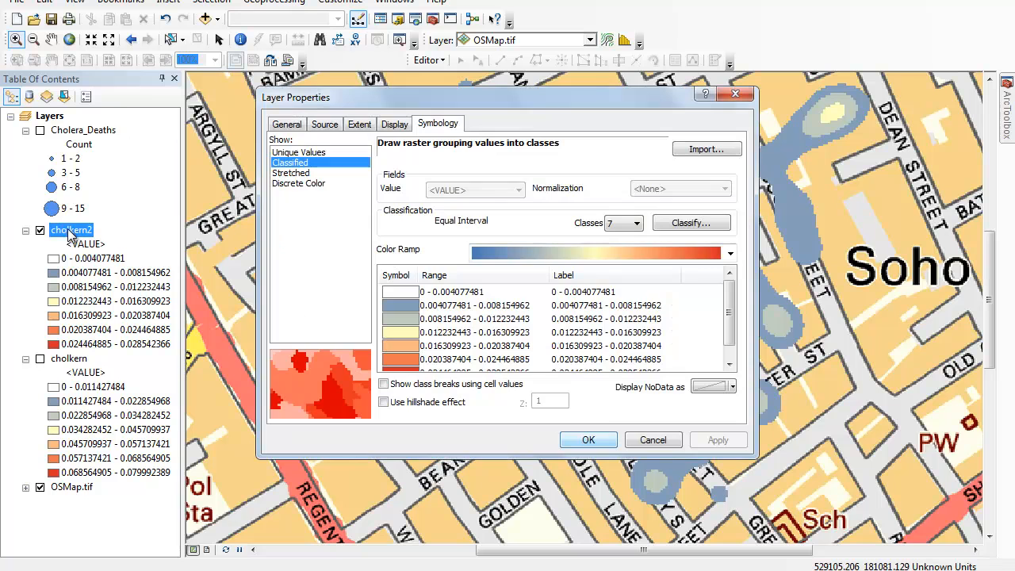
pyautogui.click(394, 124)
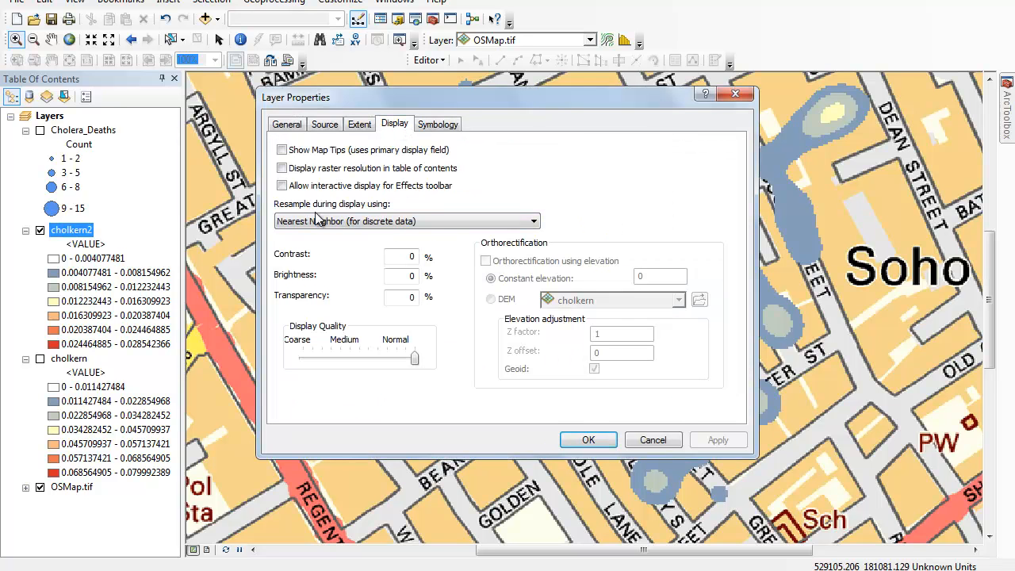
pyautogui.click(510, 226)
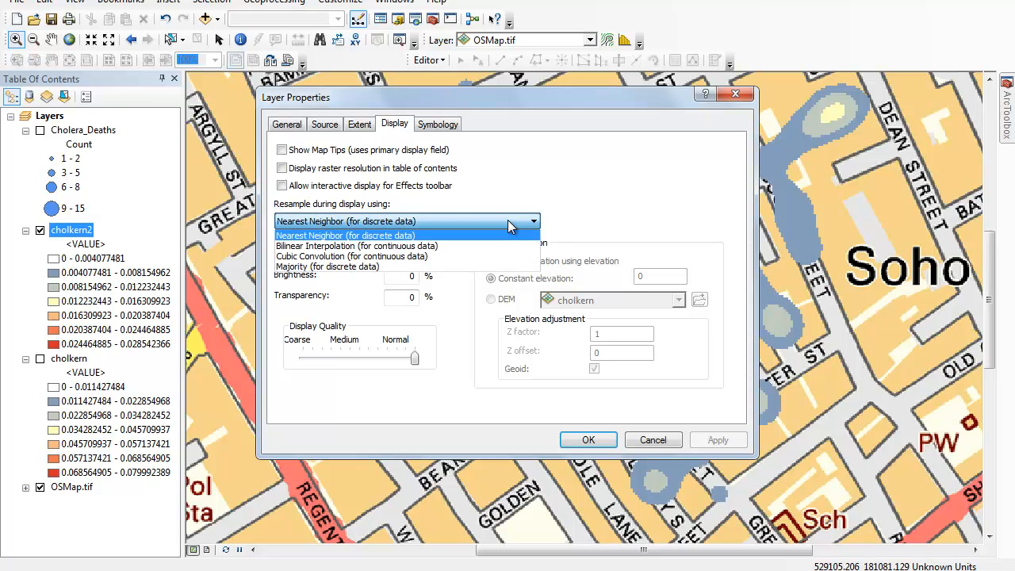
pyautogui.click(345, 246)
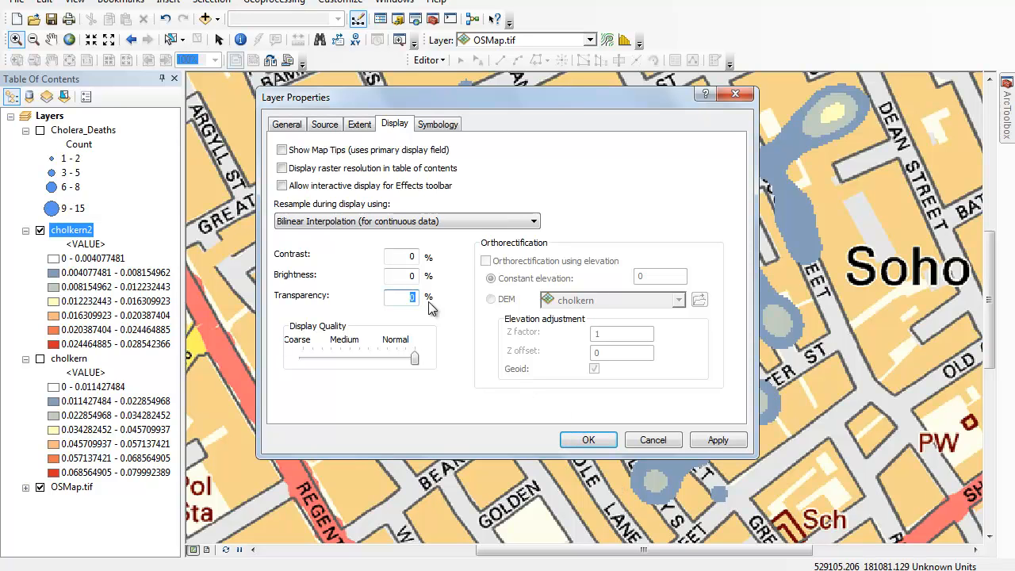
pyautogui.click(589, 440)
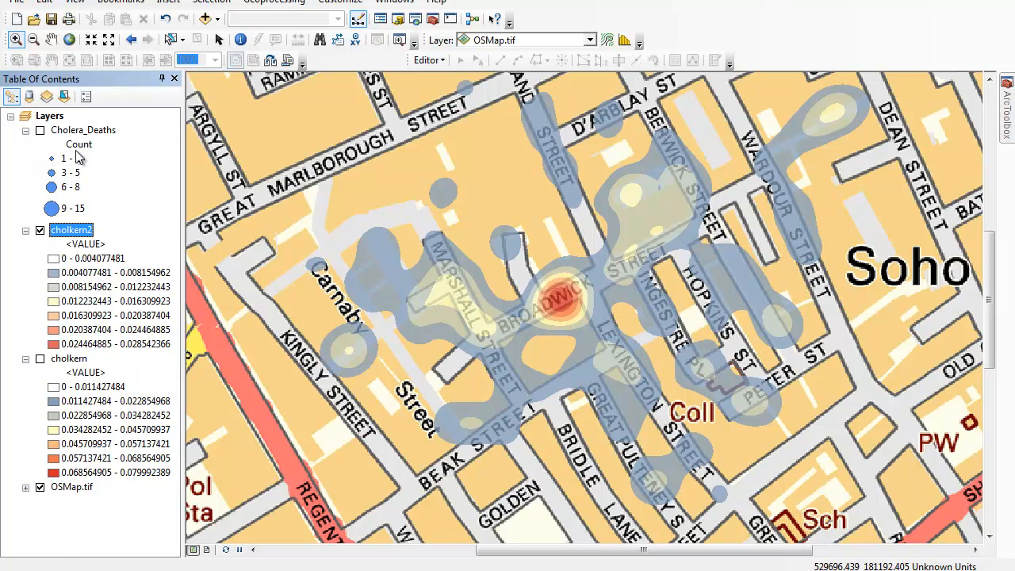
# - Show the Cholera_Deaths layer and add Pumps.shp from the SnowGIS_SHP folder to the map
pyautogui.click(40, 131)
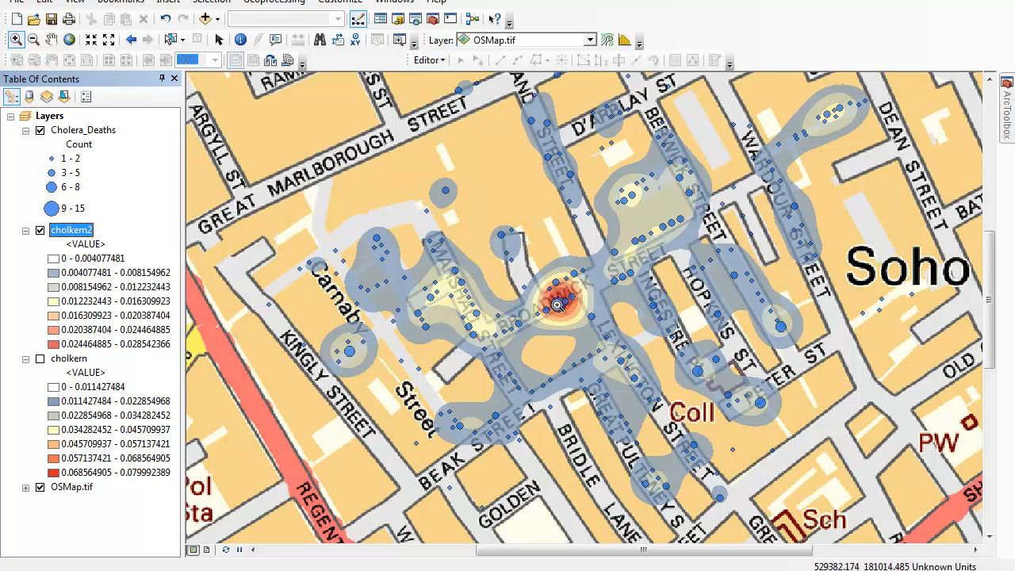
pyautogui.click(205, 19)
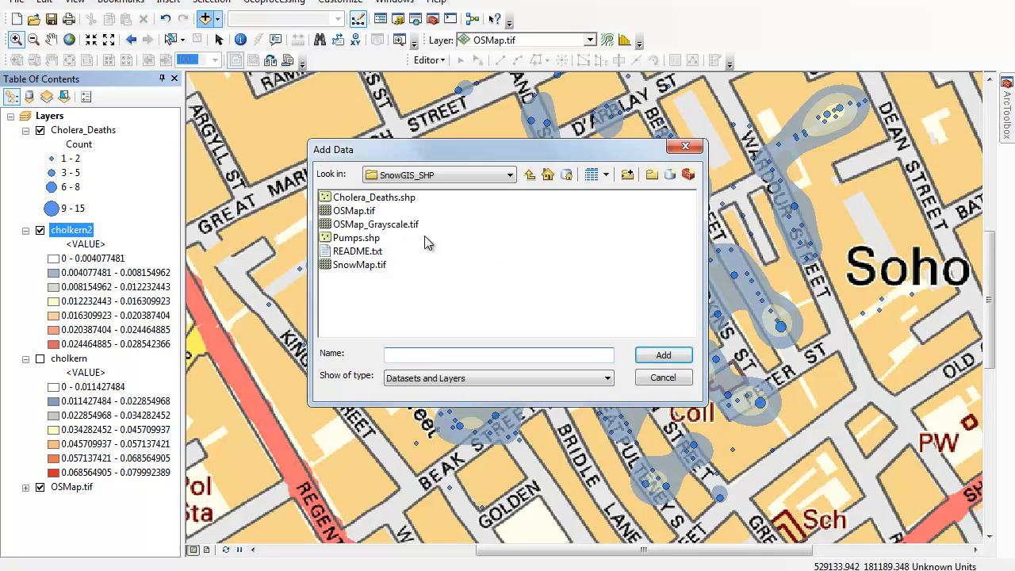
pyautogui.click(358, 238)
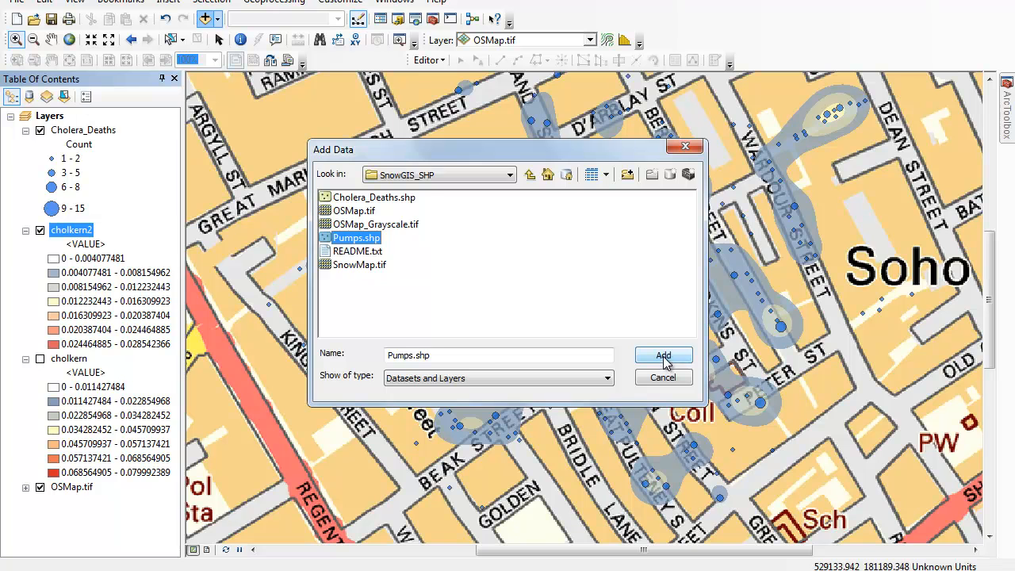
pyautogui.click(664, 356)
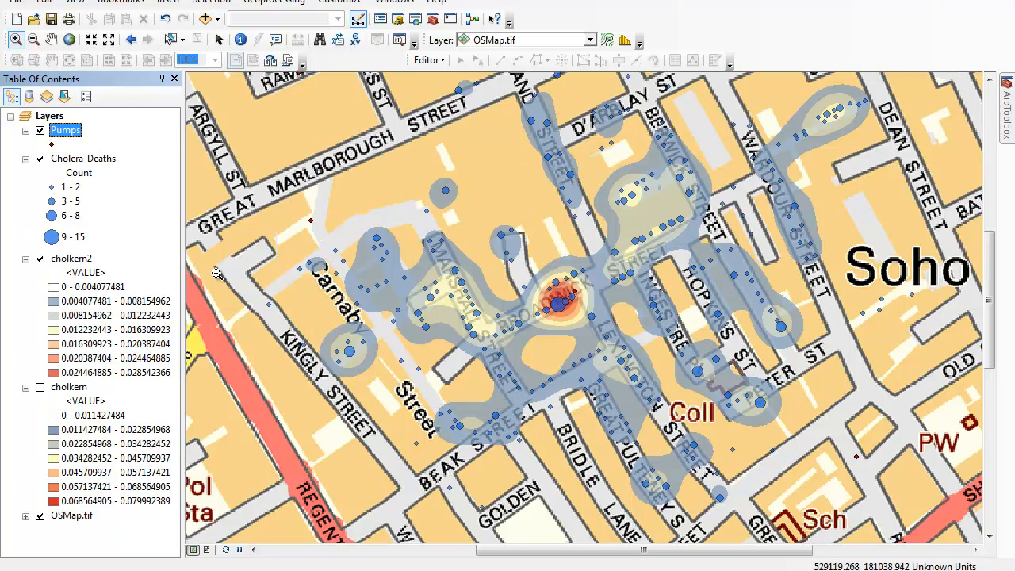
# - Symbolize the Pumps layer with the green Circle 9 marker at size 20
pyautogui.click(51, 144)
pyautogui.moveTo(369, 99); pyautogui.dragTo(363, 250)
pyautogui.click(169, 238)
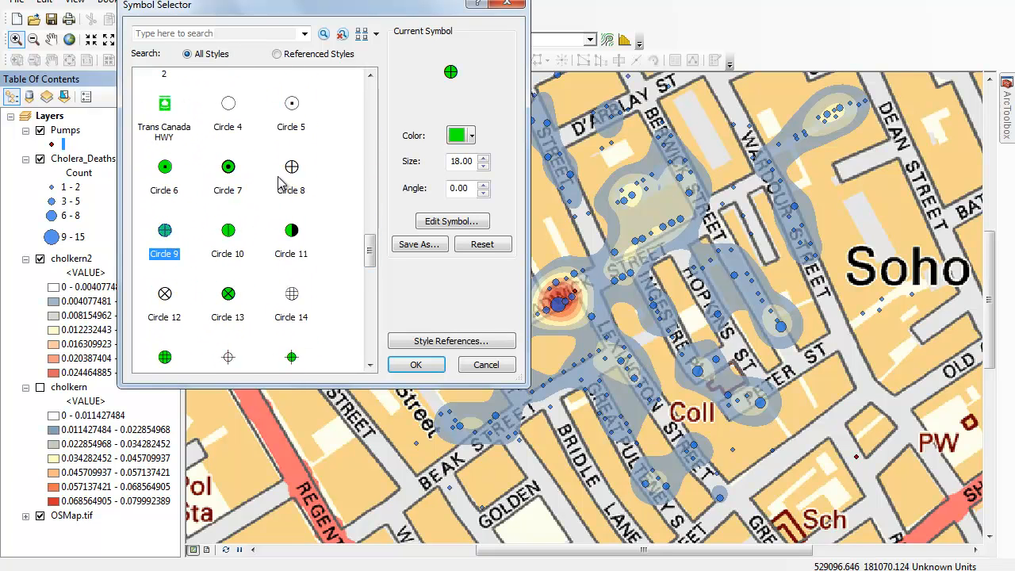
pyautogui.click(482, 158)
pyautogui.click(483, 158)
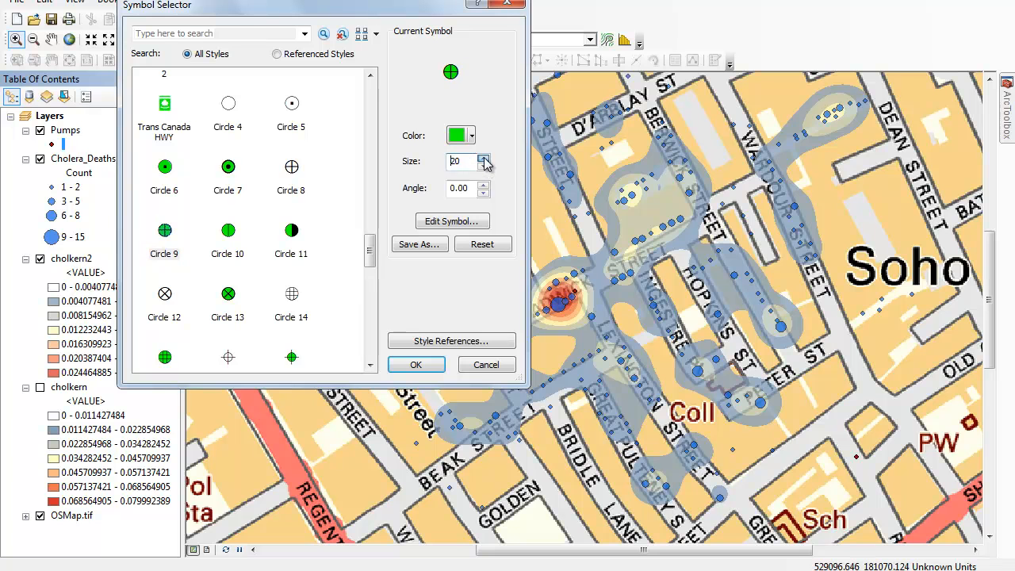
pyautogui.click(416, 365)
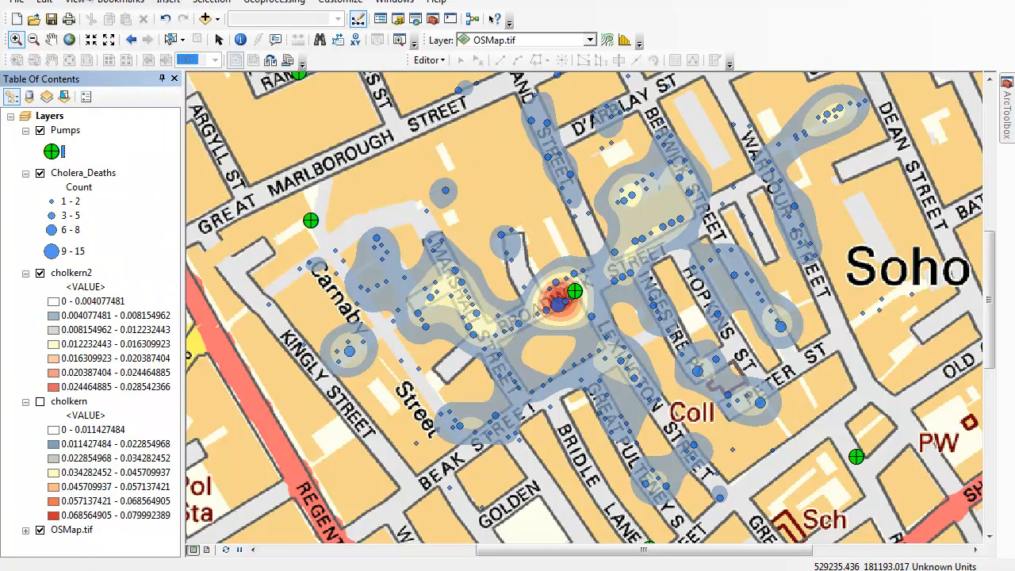
# - Hide the Cholera_Deaths points to show the pumps against the cholkern2 density surface across the wider Soho area
pyautogui.click(106, 45)
pyautogui.click(106, 45)
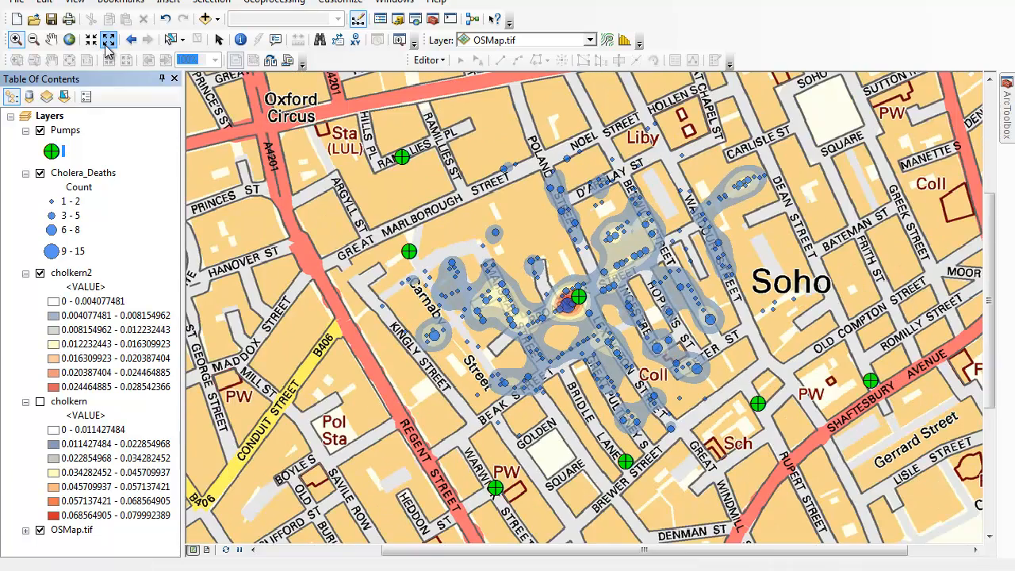
pyautogui.click(106, 45)
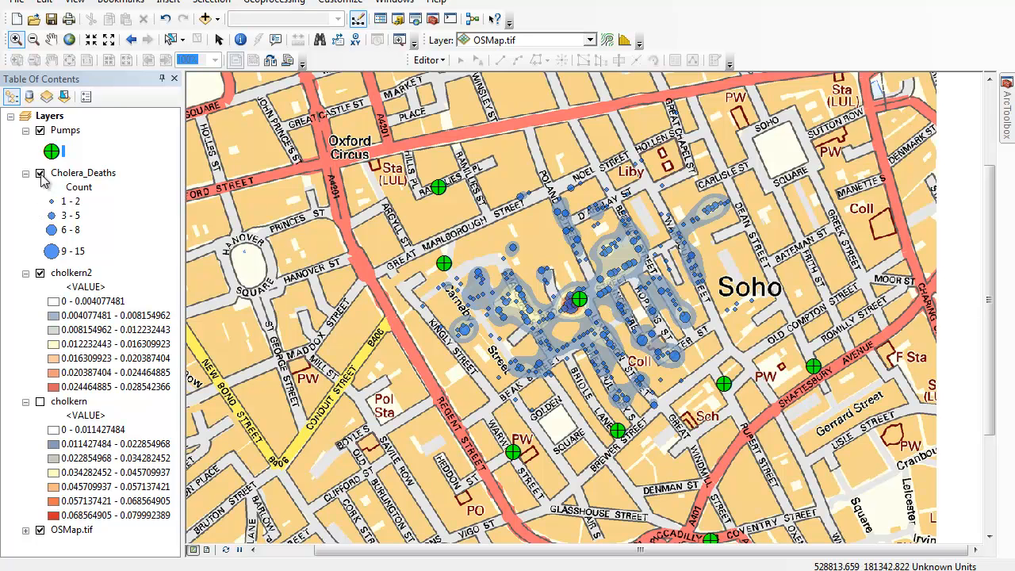
pyautogui.click(40, 174)
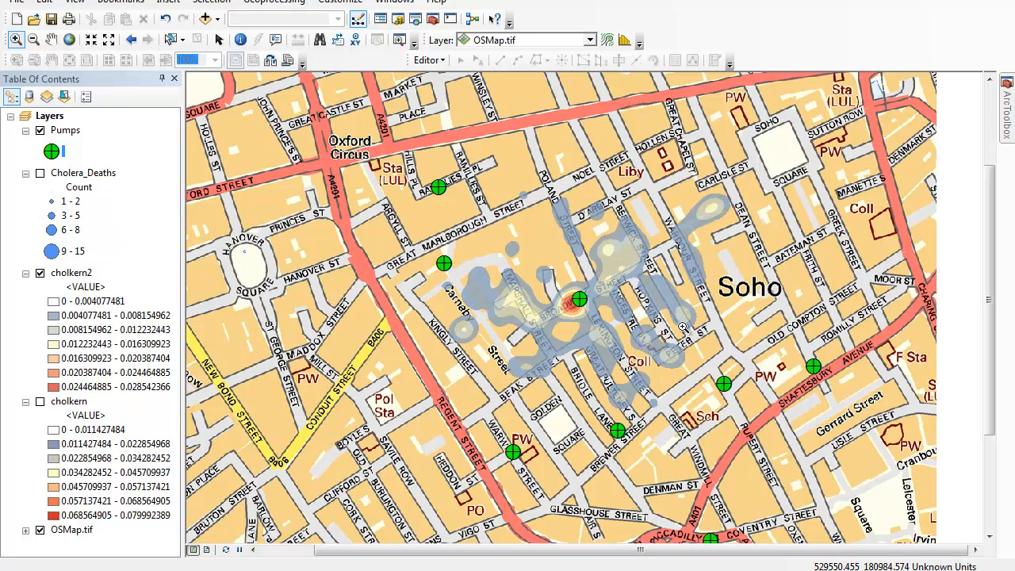